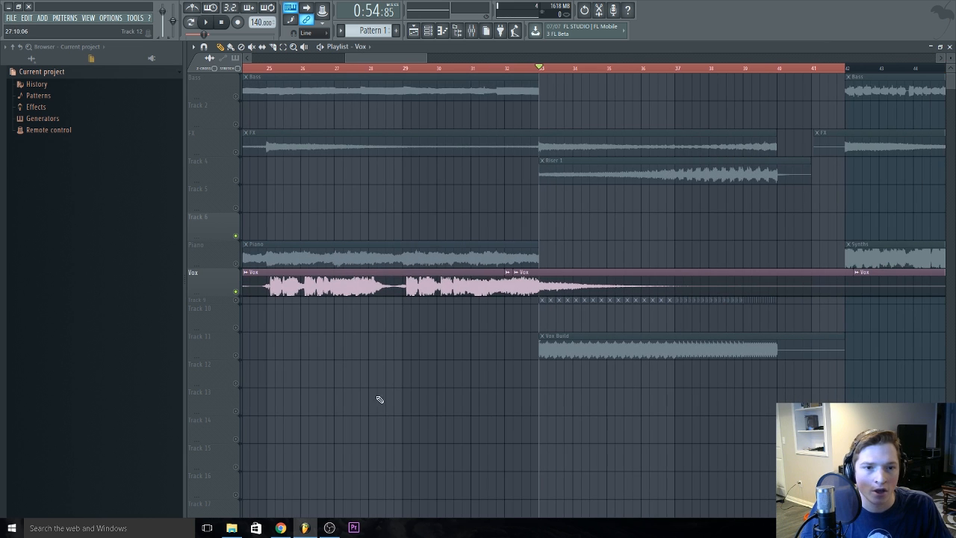
# Play the passage just before bar 32 to audition the short Vox slice at the end of the phrase
pyautogui.moveTo(218, 302)
pyautogui.mouseDown()
pyautogui.moveTo(220, 320)
pyautogui.moveTo(221, 305)
pyautogui.mouseUp()
pyautogui.scroll(3, 490, 328)
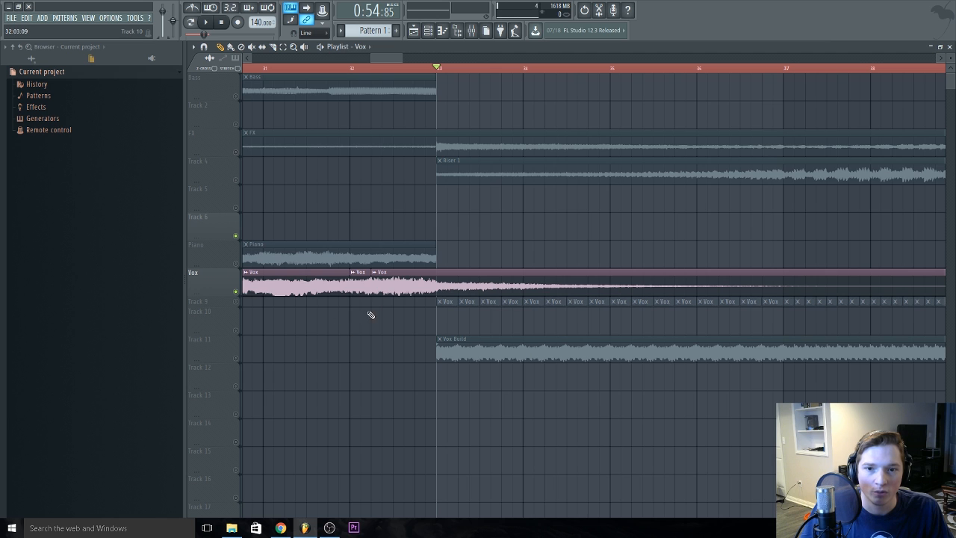
pyautogui.moveTo(360, 277)
pyautogui.mouseDown()
pyautogui.moveTo(361, 301)
pyautogui.moveTo(359, 272)
pyautogui.mouseUp()
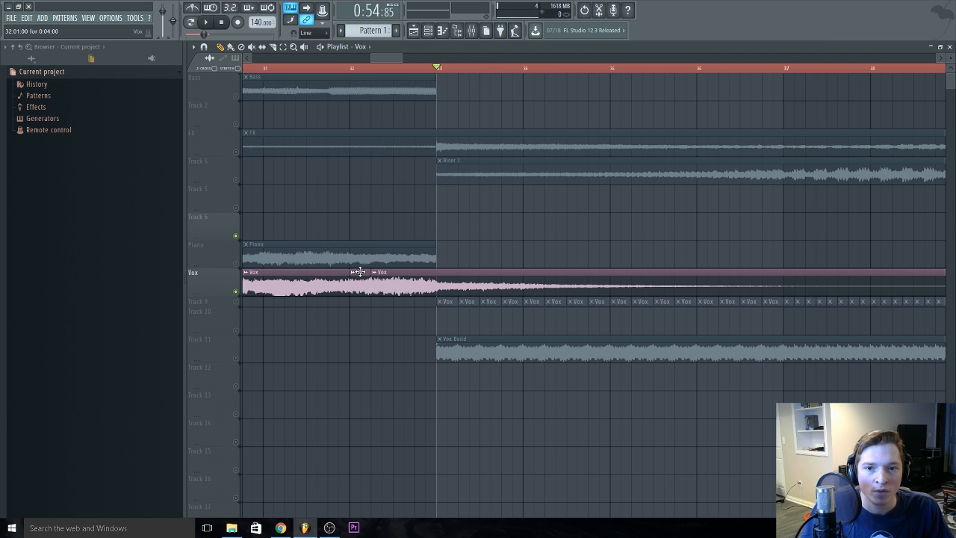
pyautogui.scroll(-4, 324, 403)
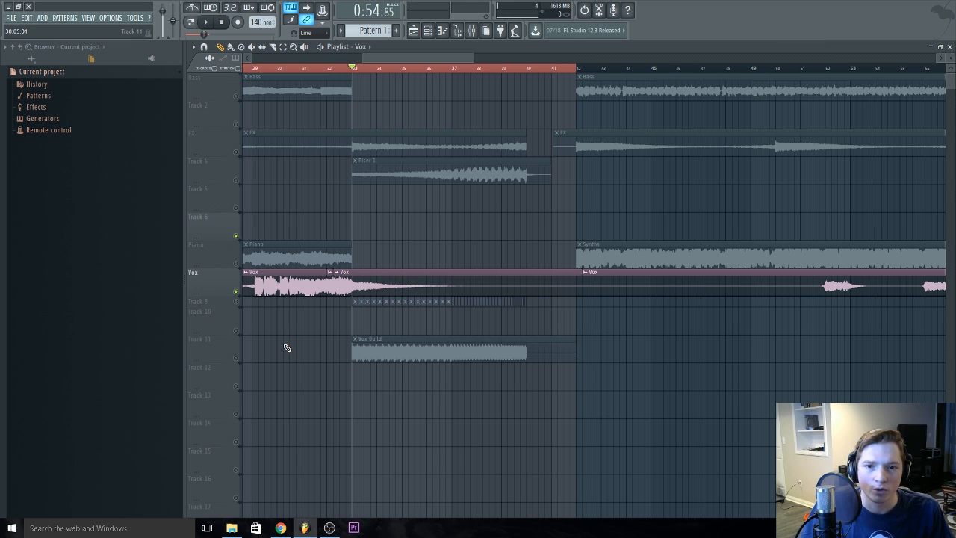
pyautogui.click(322, 68)
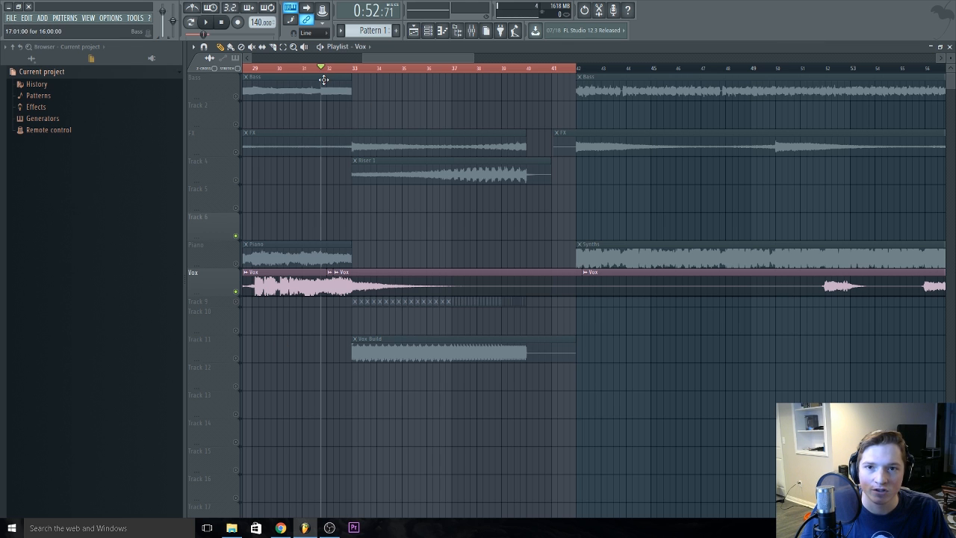
pyautogui.press('space')
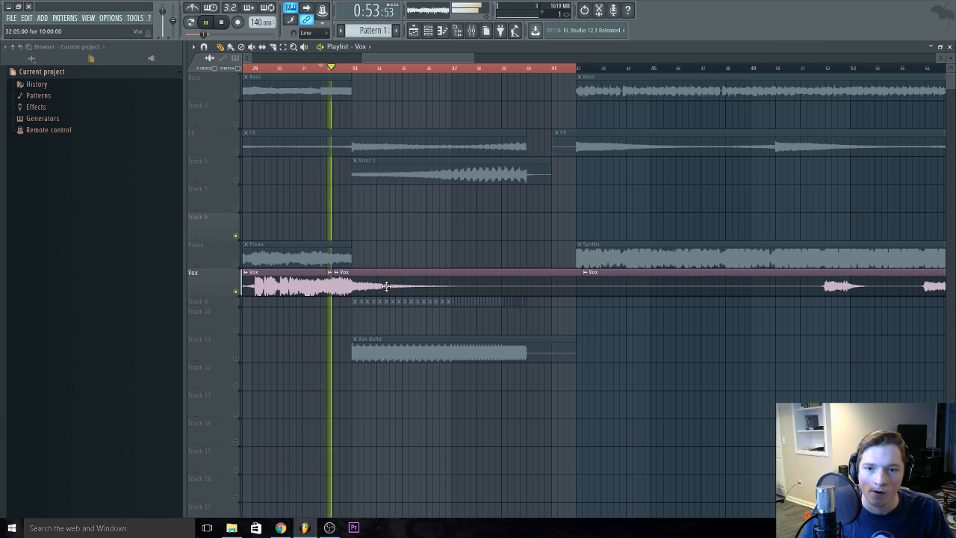
pyautogui.press('space')
# Try moving the short Vox slice from bar 32 to Track 6 at bar 33 and play it there
pyautogui.scroll(5, 329, 286)
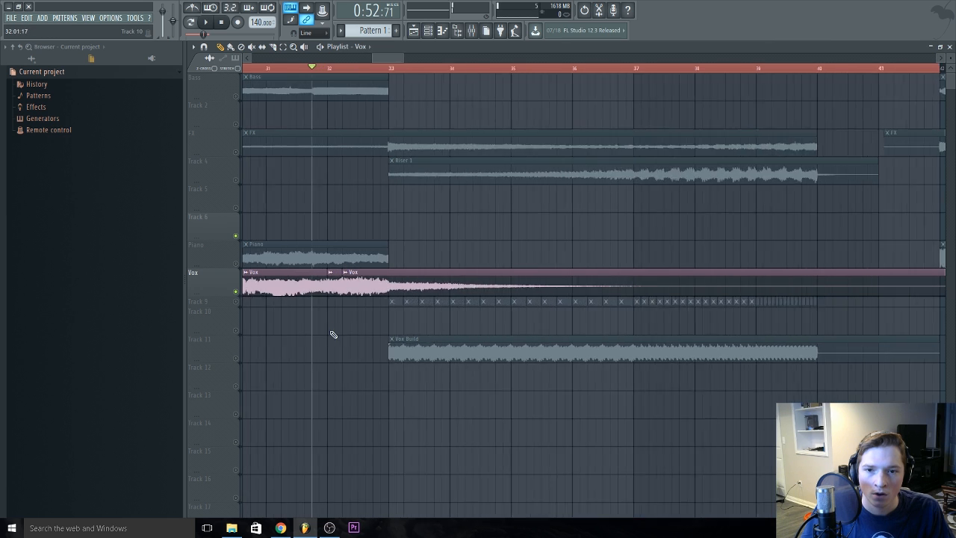
pyautogui.moveTo(336, 286); pyautogui.dragTo(424, 224)
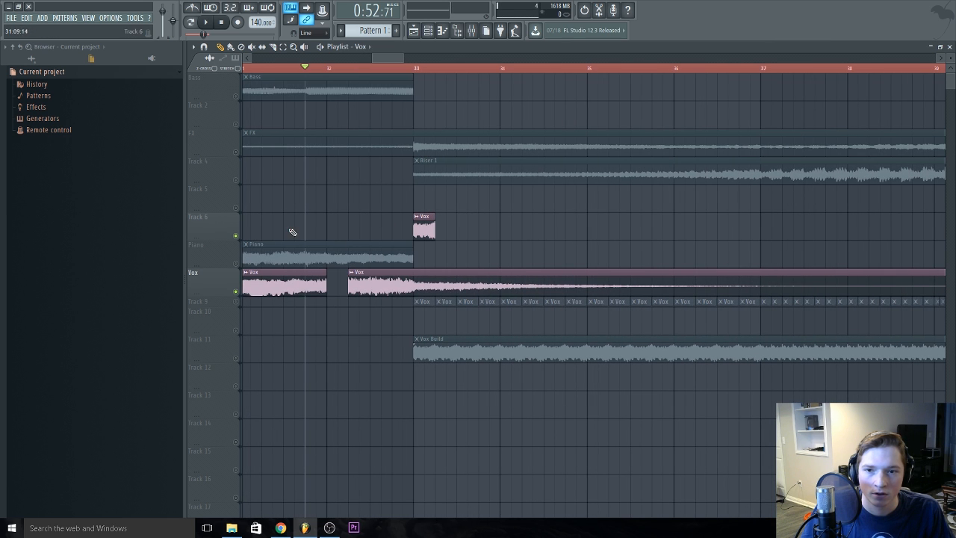
pyautogui.click(416, 69)
pyautogui.press('space')
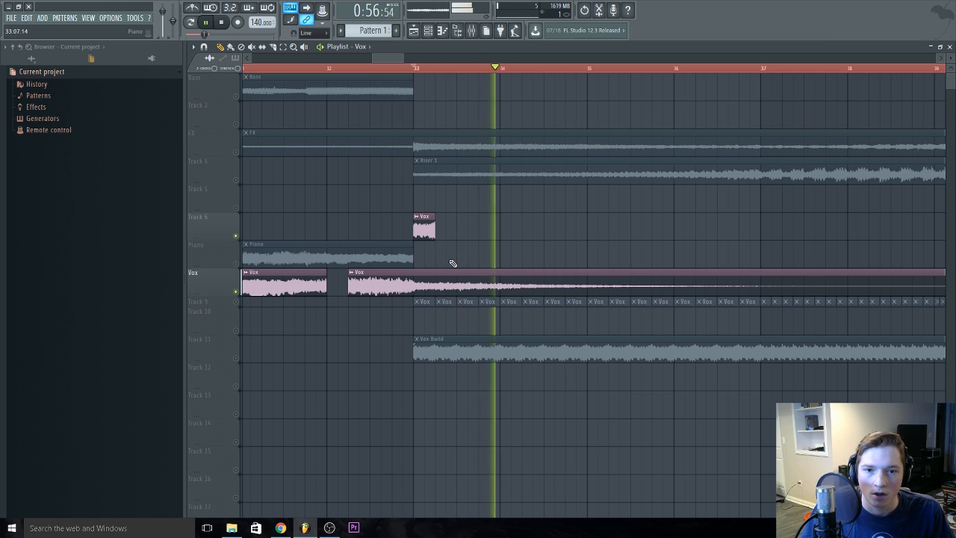
pyautogui.press('space')
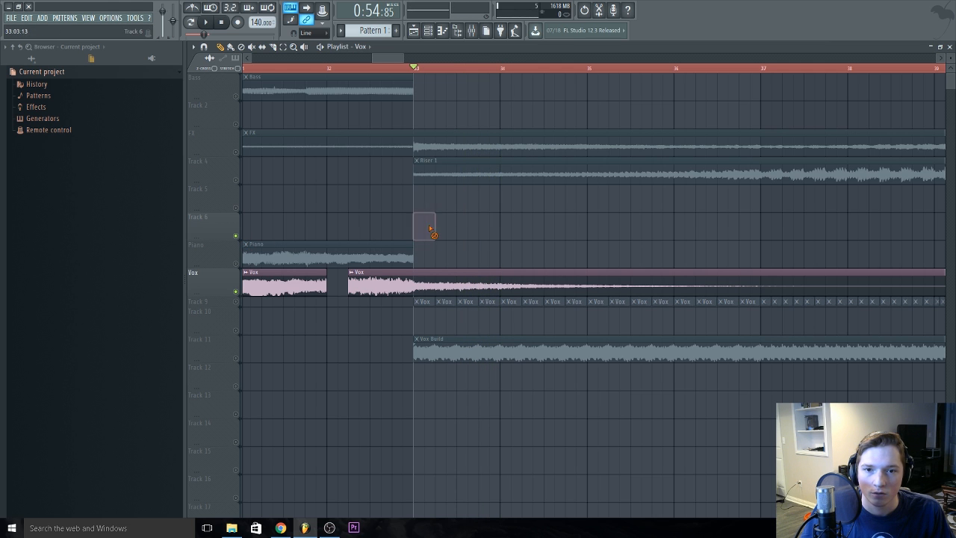
# Delete the slice from Track 6, and undo both the deletion and the slice's move
pyautogui.rightClick(417, 230)
pyautogui.hotkey('ctrl', 'z')
pyautogui.hotkey('ctrl', 'alt', 'z')
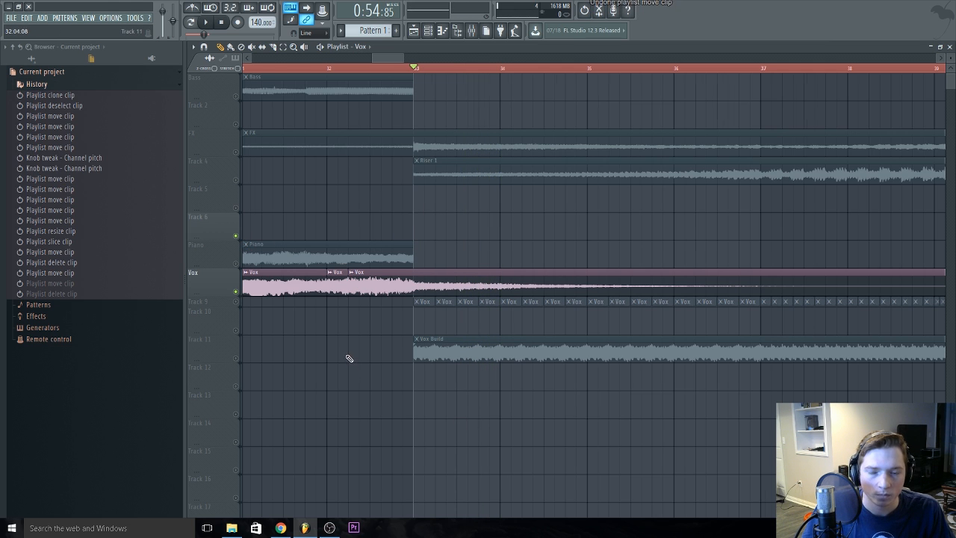
# Make Track 9 taller, unmute it and play its repeated Vox chops from bar 33
pyautogui.scroll(-3, 282, 315)
pyautogui.moveTo(217, 307); pyautogui.dragTo(217, 332)
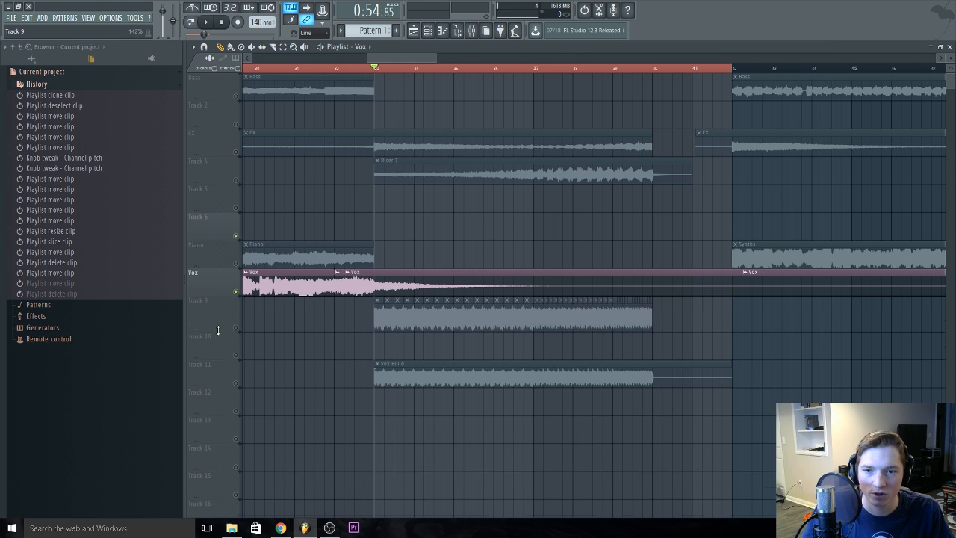
pyautogui.click(236, 329)
pyautogui.press('space')
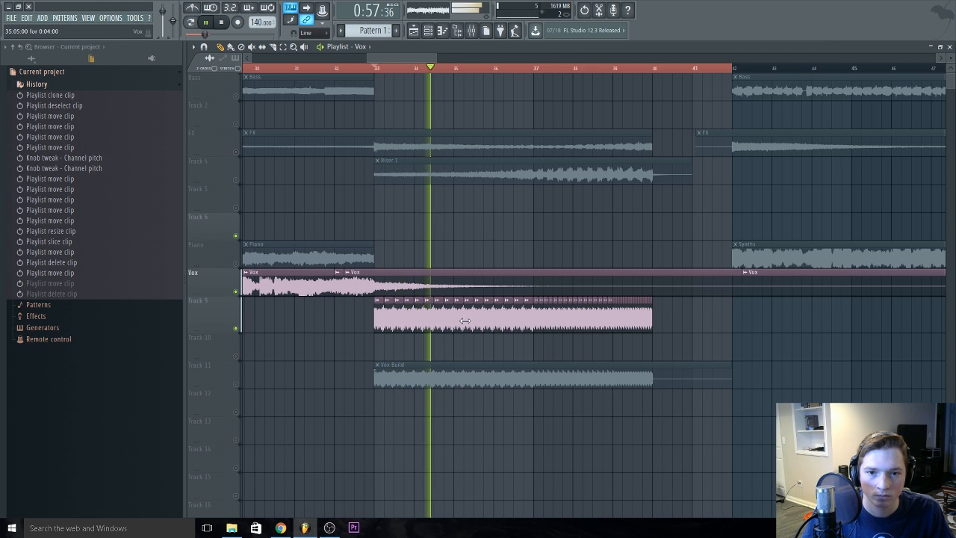
# Try raising the Vox channel's pitch while the chops play, and stop playback
pyautogui.doubleClick(448, 326)
pyautogui.moveTo(455, 147); pyautogui.dragTo(455, 138)
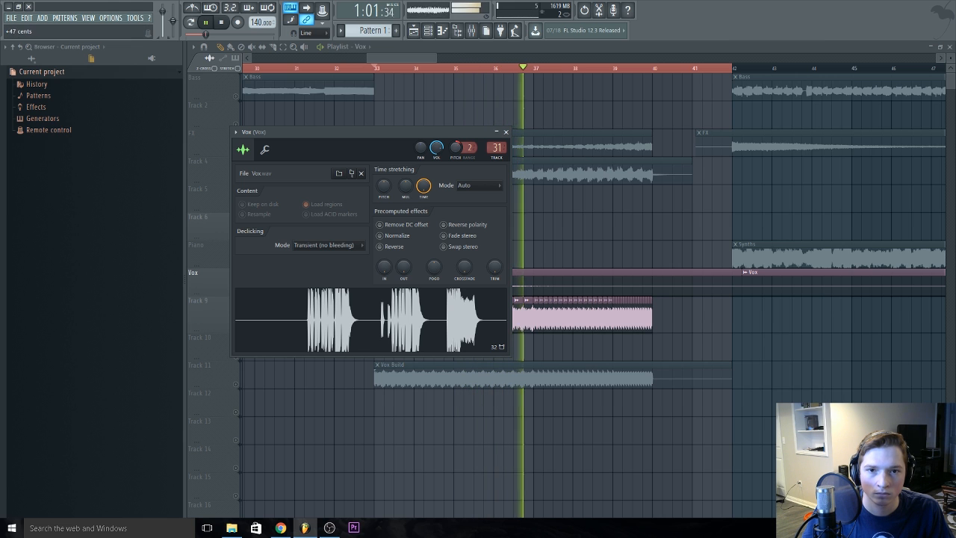
pyautogui.press('Escape')
pyautogui.press('space')
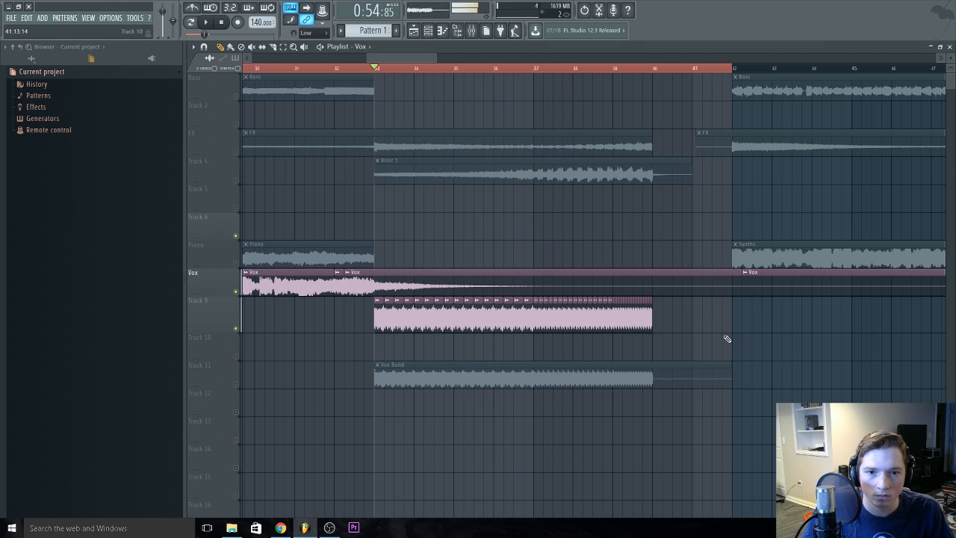
# Try raising the Vox channel's pitch to +120 cents and view its available time-stretching modes
pyautogui.doubleClick(515, 326)
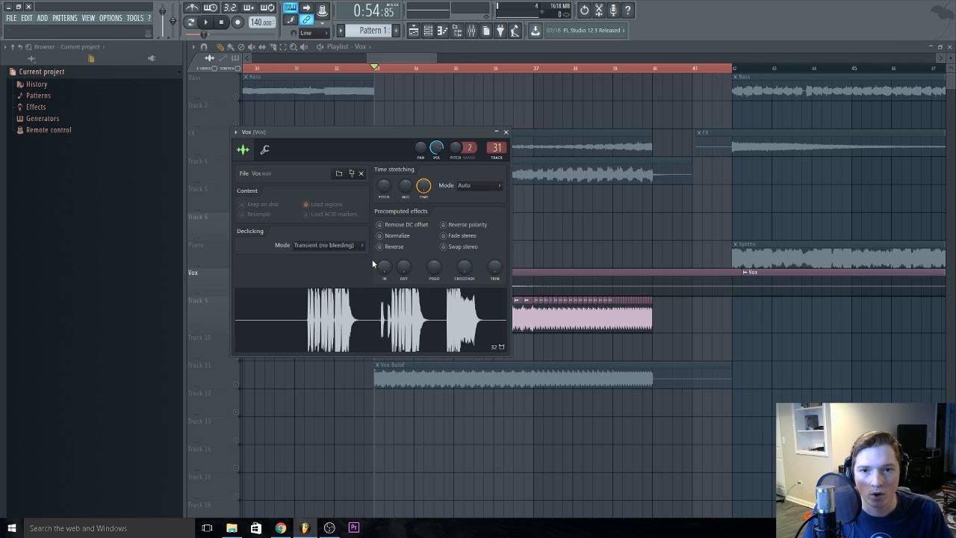
pyautogui.moveTo(383, 135); pyautogui.dragTo(372, 120)
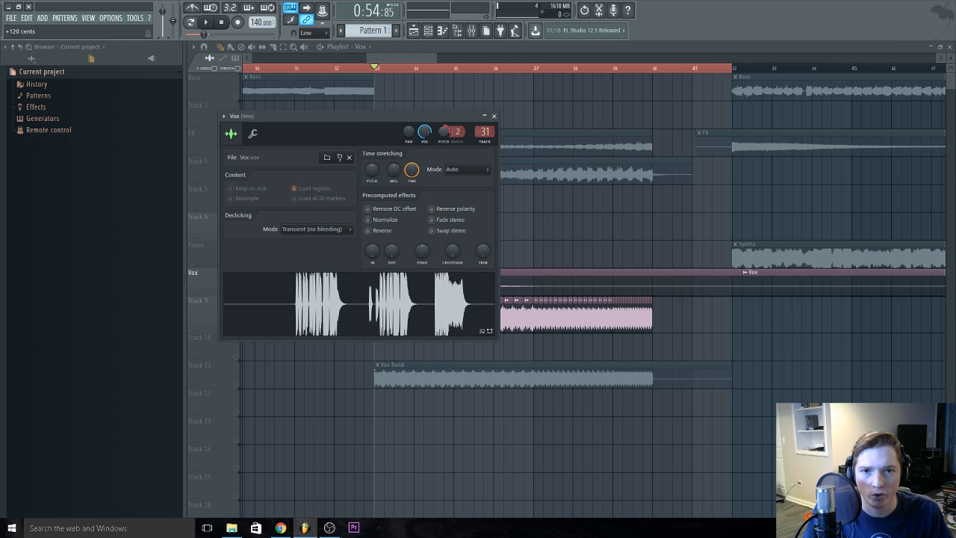
pyautogui.click(461, 168)
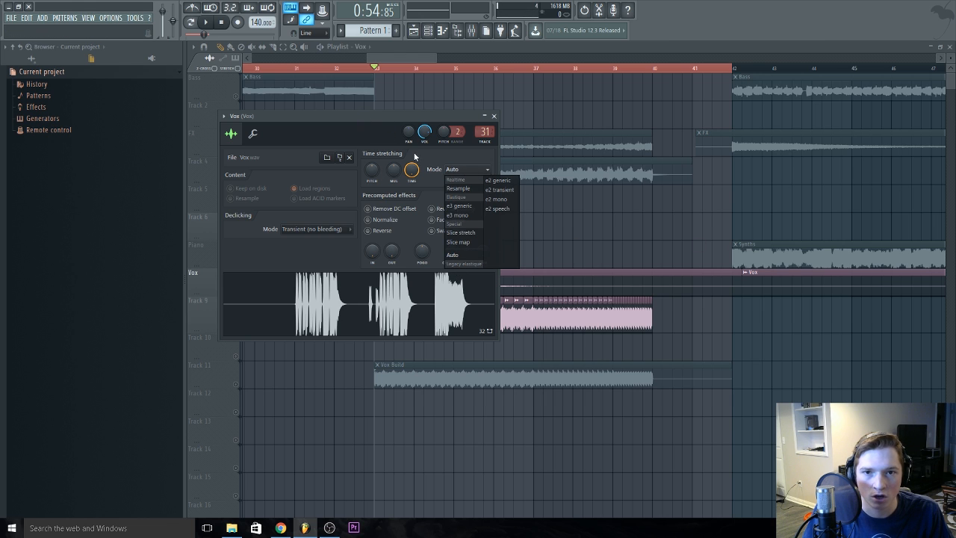
pyautogui.moveTo(447, 139); pyautogui.dragTo(447, 130)
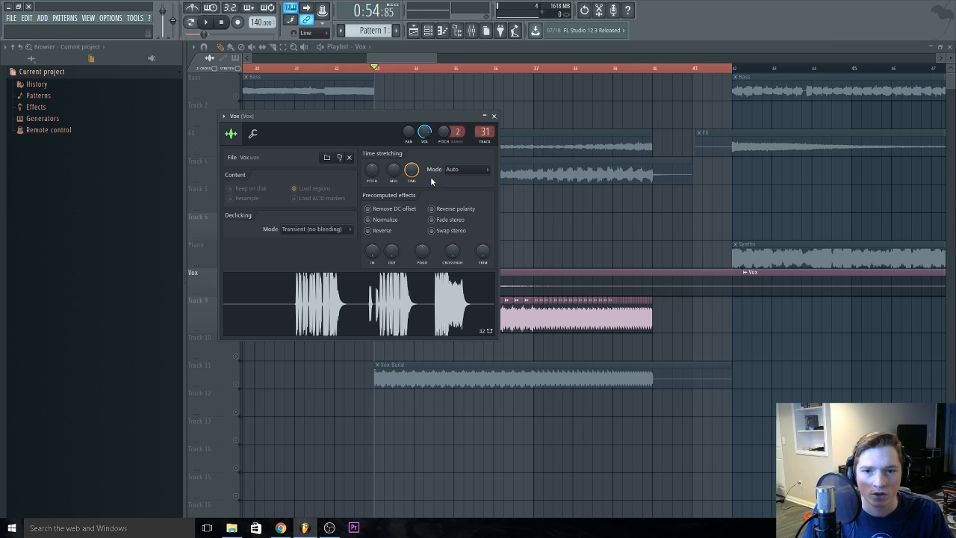
pyautogui.click(495, 117)
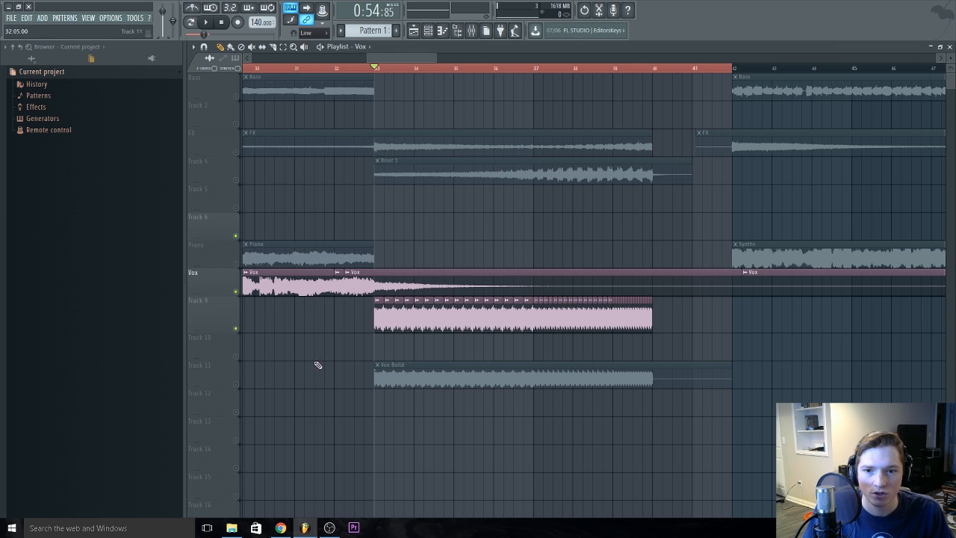
# Move the Vox Build clip up to Track 10, and mute Track 9 while unmuting Track 10
pyautogui.moveTo(425, 365); pyautogui.dragTo(425, 338)
pyautogui.click(236, 330)
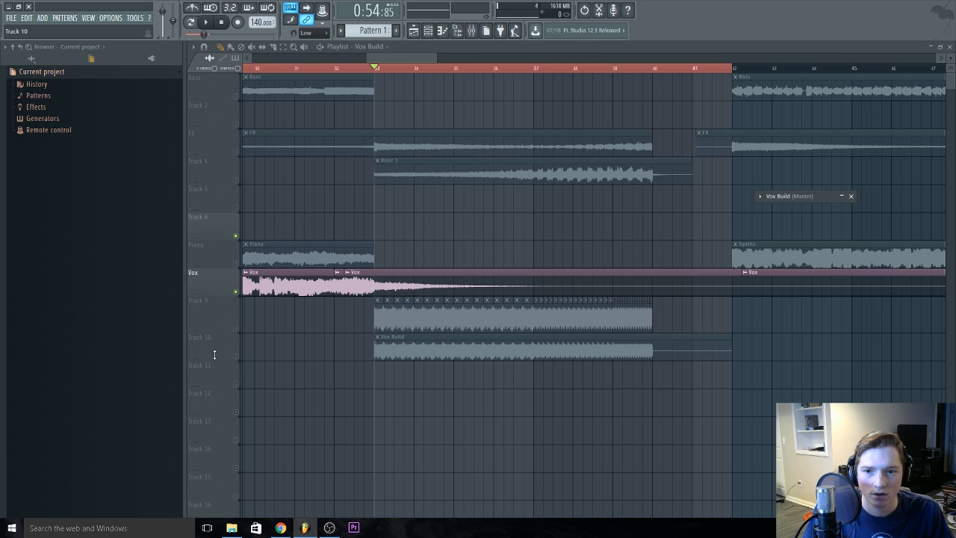
pyautogui.click(237, 357)
# Open the Vox Build clip's channel settings and examine its pitch control
pyautogui.doubleClick(447, 354)
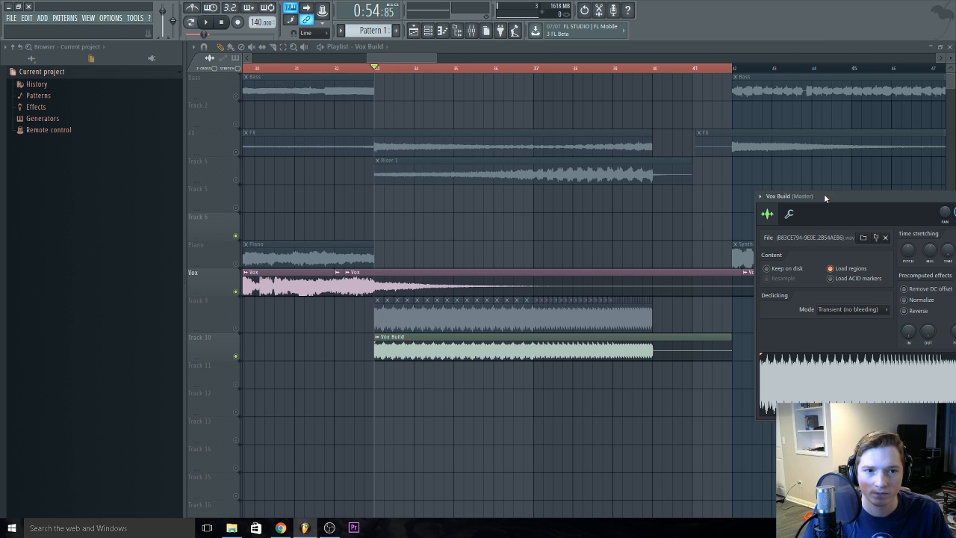
pyautogui.moveTo(824, 193); pyautogui.dragTo(695, 62)
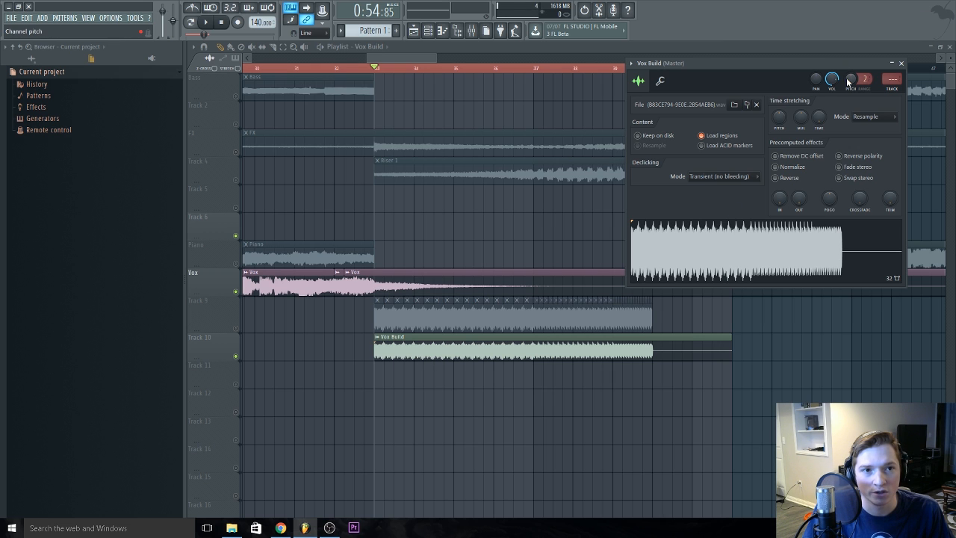
pyautogui.moveTo(849, 80)
pyautogui.mouseDown()
pyautogui.moveTo(849, 63)
pyautogui.moveTo(849, 80)
pyautogui.mouseUp()
pyautogui.rightClick(616, 421)
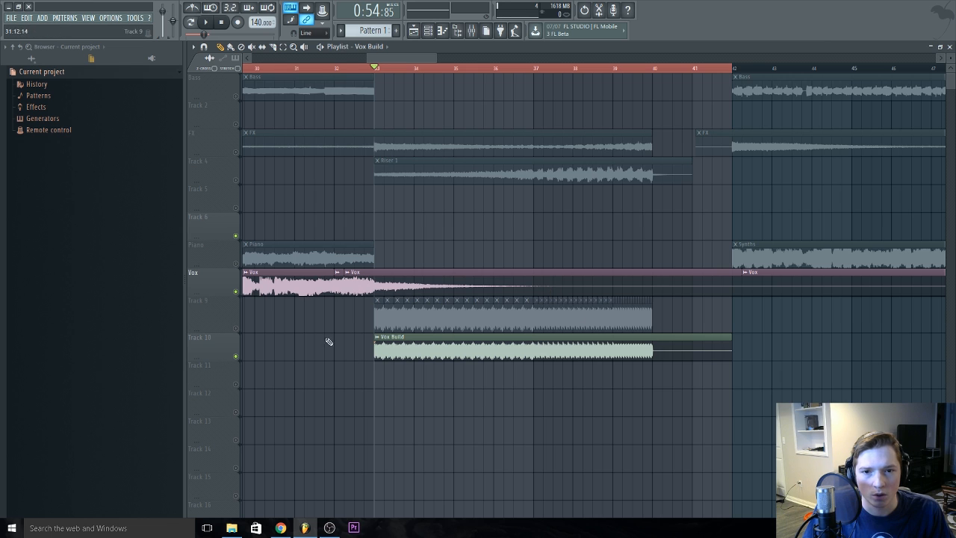
# Compare the pitch and time-stretching settings of the Vox channel with those of the Vox Build channel
pyautogui.doubleClick(589, 318)
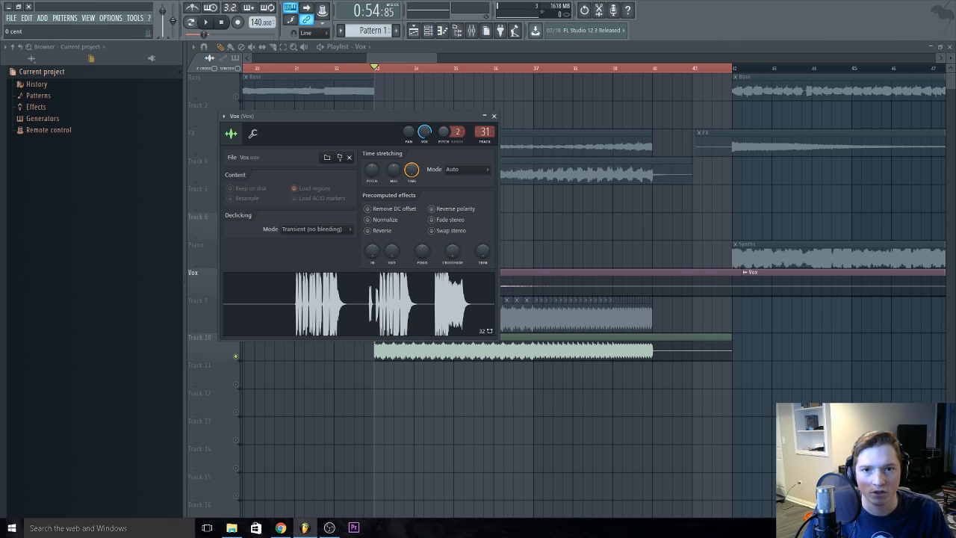
pyautogui.click(494, 116)
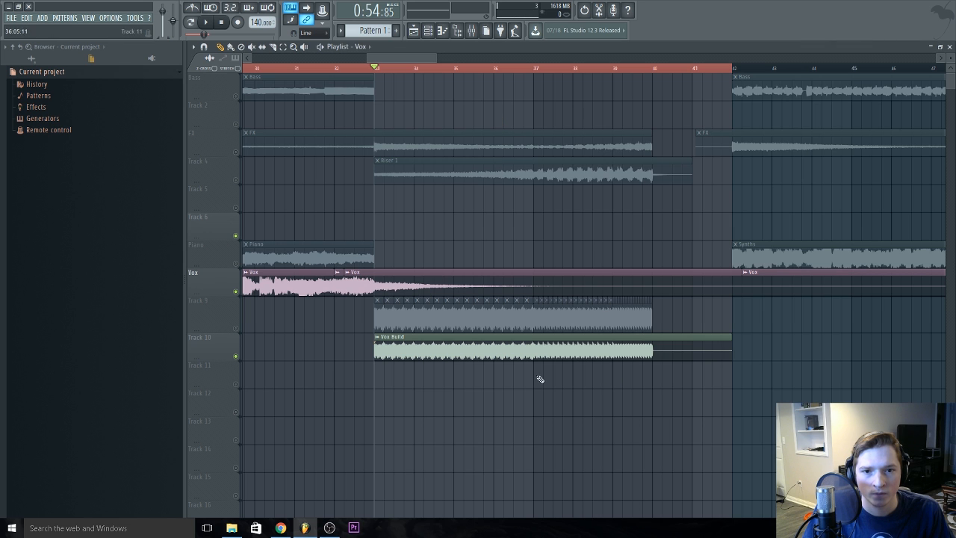
pyautogui.doubleClick(474, 349)
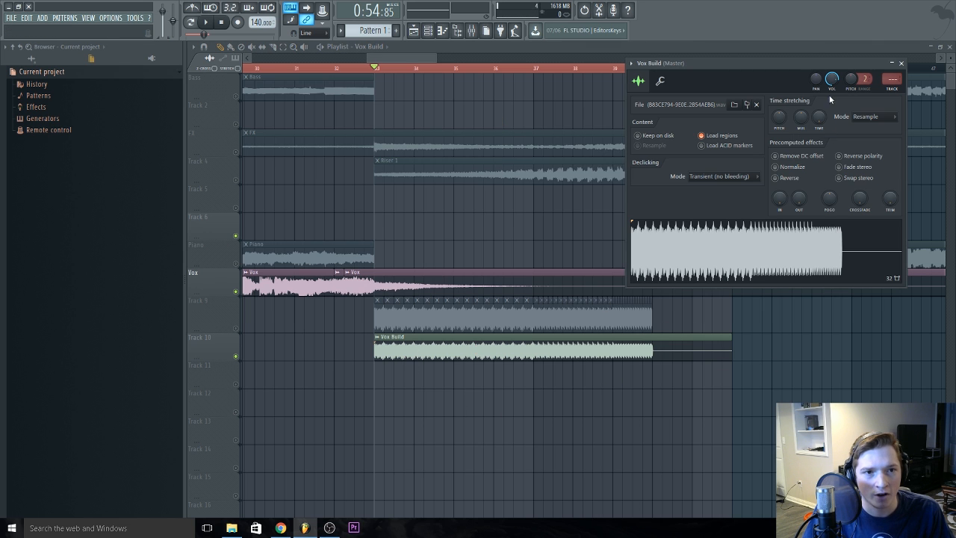
pyautogui.moveTo(847, 82)
pyautogui.mouseDown()
pyautogui.moveTo(847, 112)
pyautogui.moveTo(847, 82)
pyautogui.mouseUp()
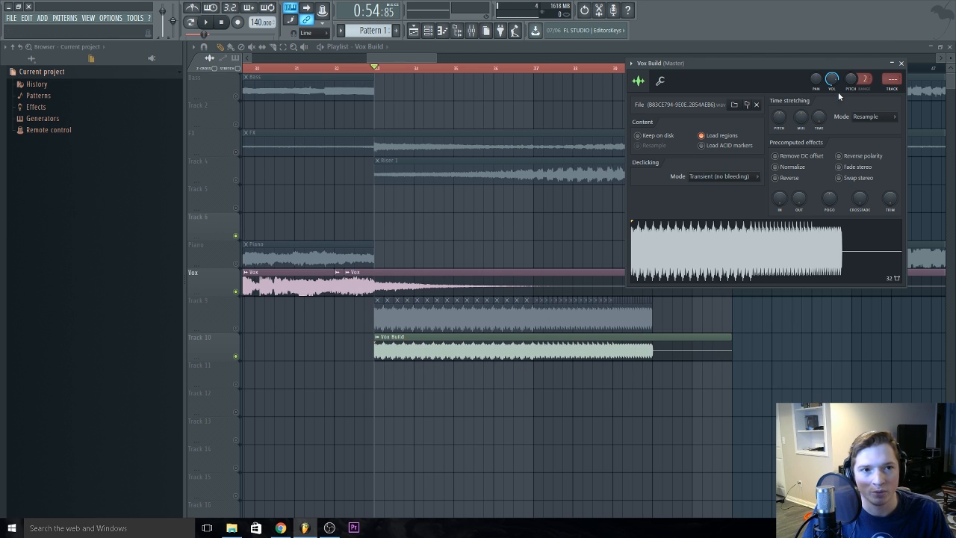
pyautogui.click(901, 63)
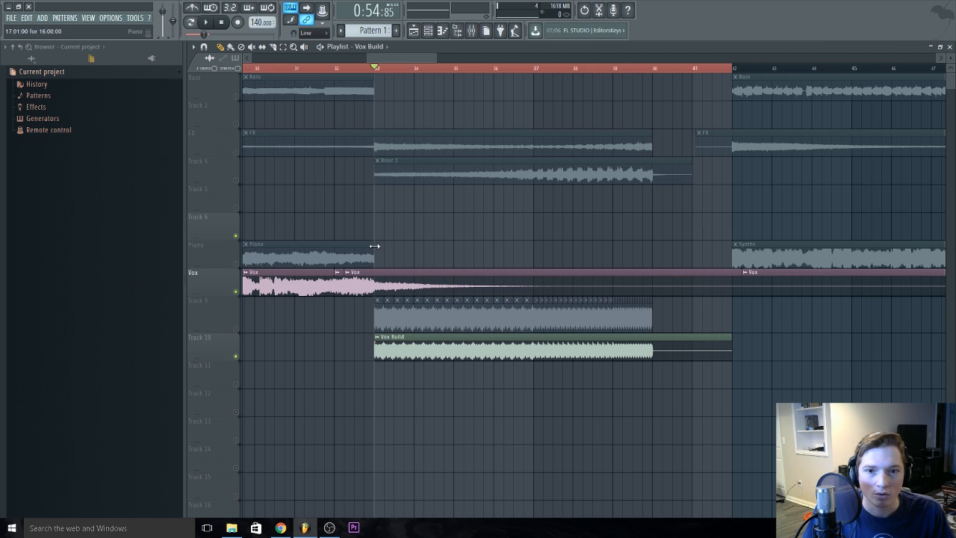
# Move the short Vox slice to the Piano track after bar 34 and make it a unique sample, saved as Vox - Part_1 in Sample Chops
pyautogui.moveTo(338, 283); pyautogui.dragTo(358, 266)
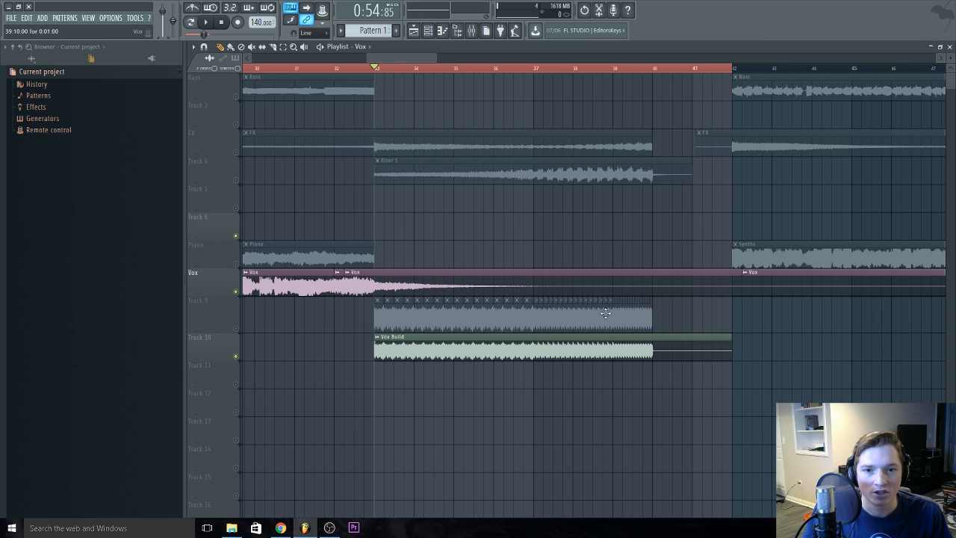
pyautogui.moveTo(339, 285); pyautogui.dragTo(425, 246)
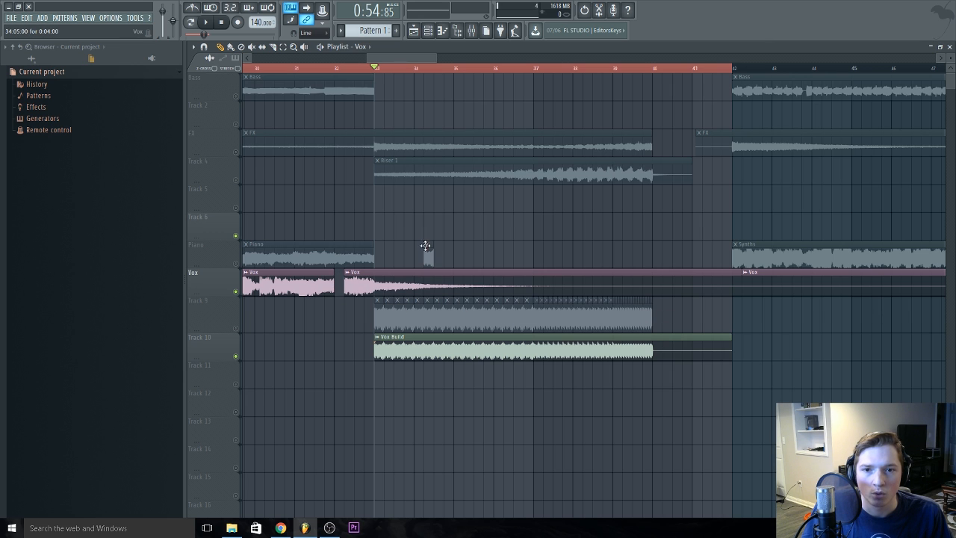
pyautogui.click(425, 248)
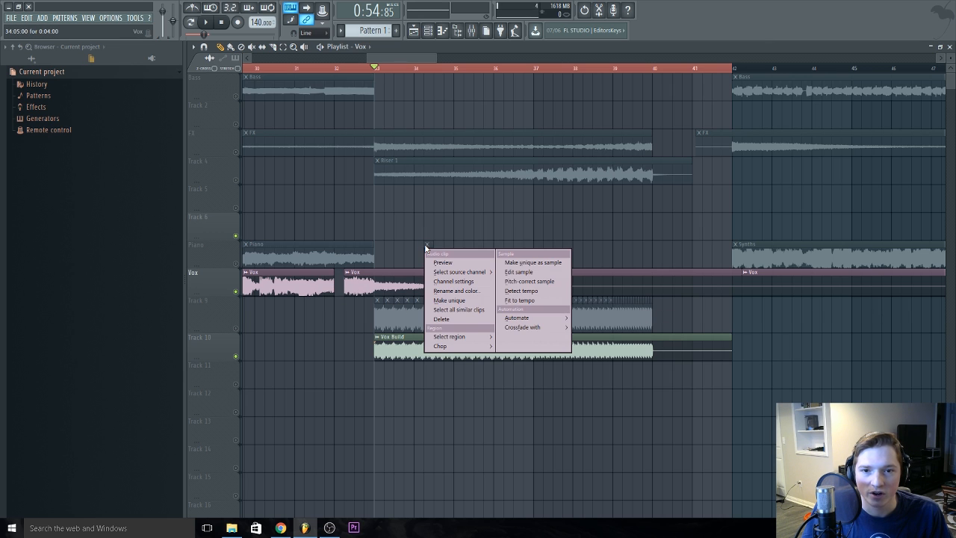
pyautogui.click(522, 262)
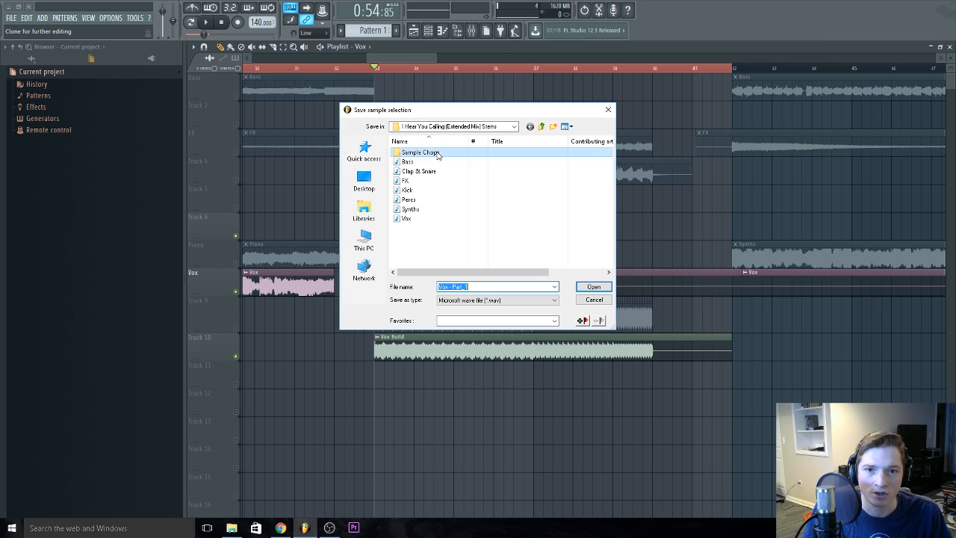
pyautogui.doubleClick(420, 153)
pyautogui.click(593, 287)
pyautogui.click(505, 266)
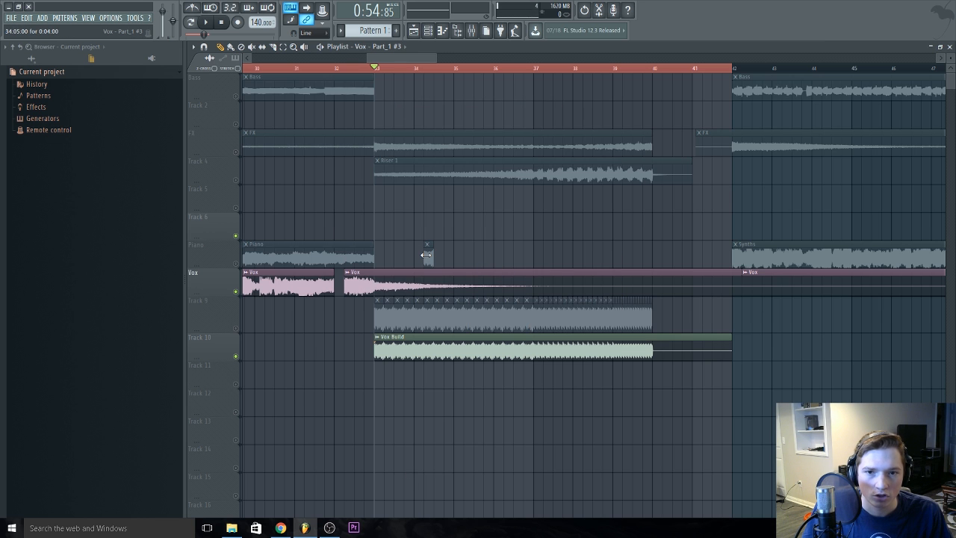
# Move the Vox - Part_1 slice to bar 33 on Track 6, check its channel settings, and remove the clip
pyautogui.moveTo(427, 246); pyautogui.dragTo(378, 217)
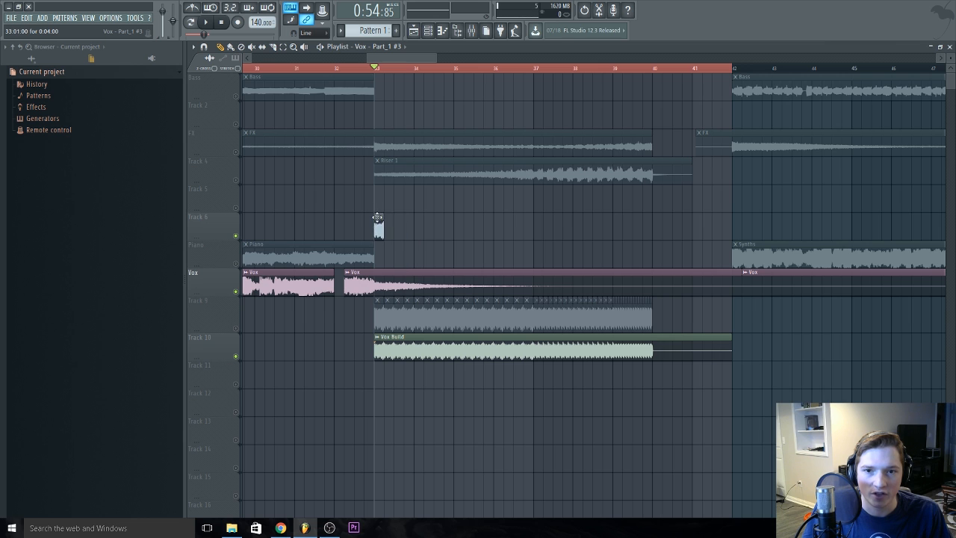
pyautogui.doubleClick(378, 225)
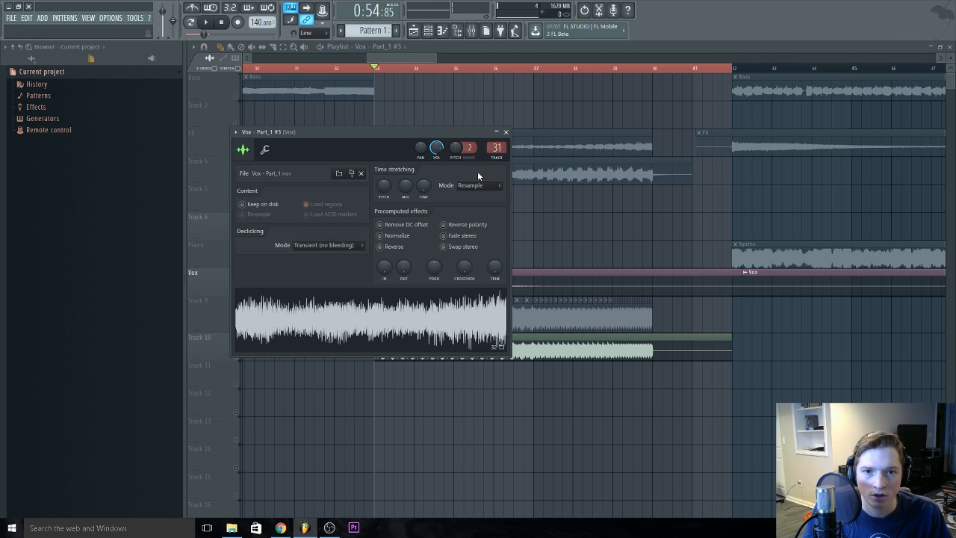
pyautogui.click(507, 132)
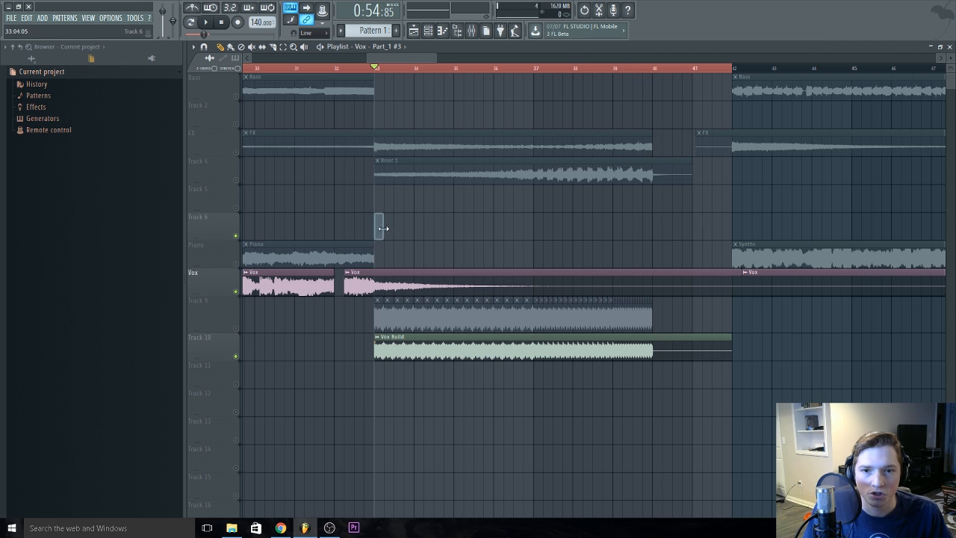
# Open the piano roll of Vox - Part_1 #3 and place consecutive eighth notes on C5 from bar 1
pyautogui.press('F6')
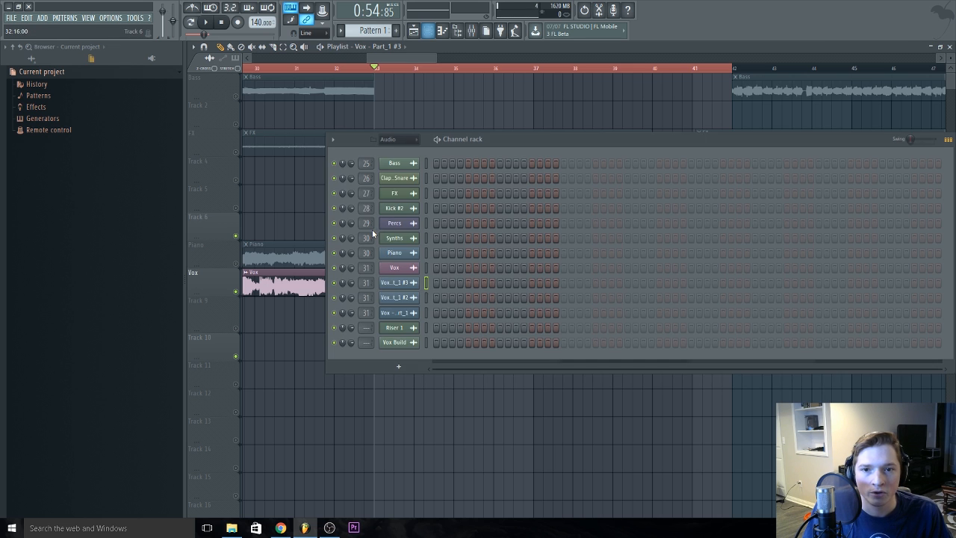
pyautogui.rightClick(409, 286)
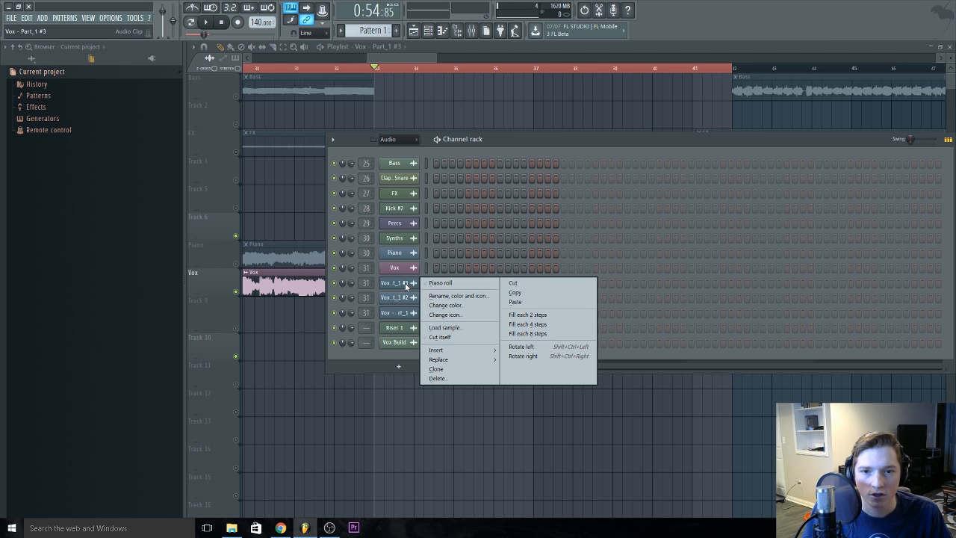
pyautogui.click(436, 285)
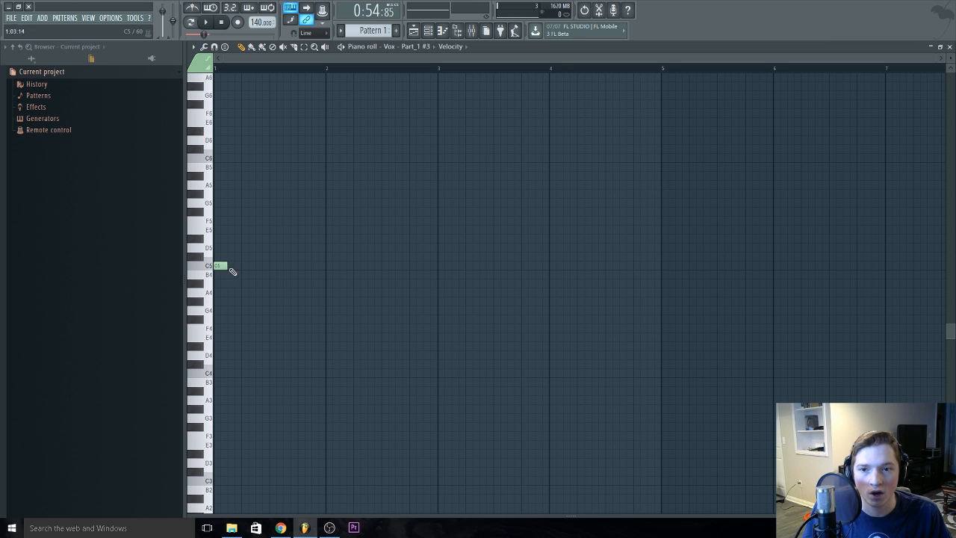
pyautogui.click(233, 266)
pyautogui.click(244, 266)
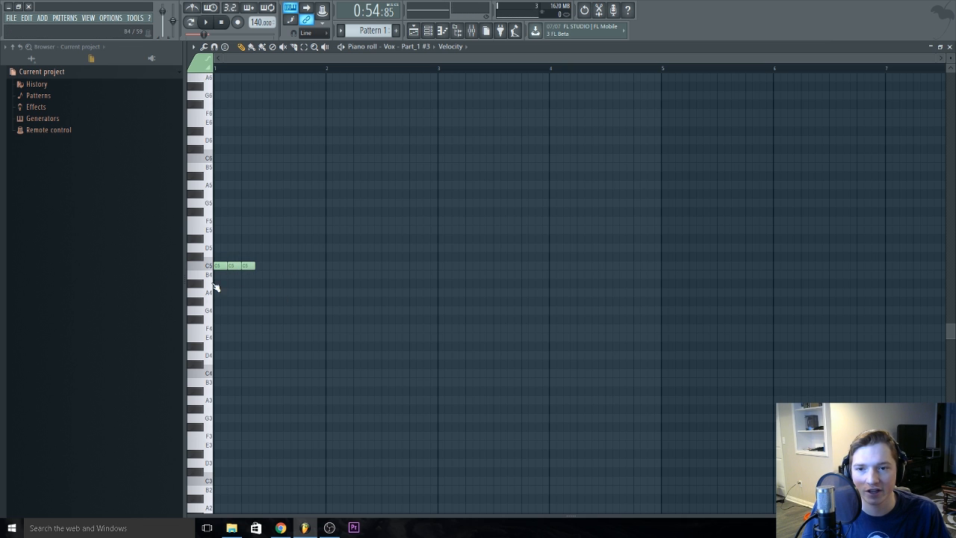
pyautogui.click(198, 321)
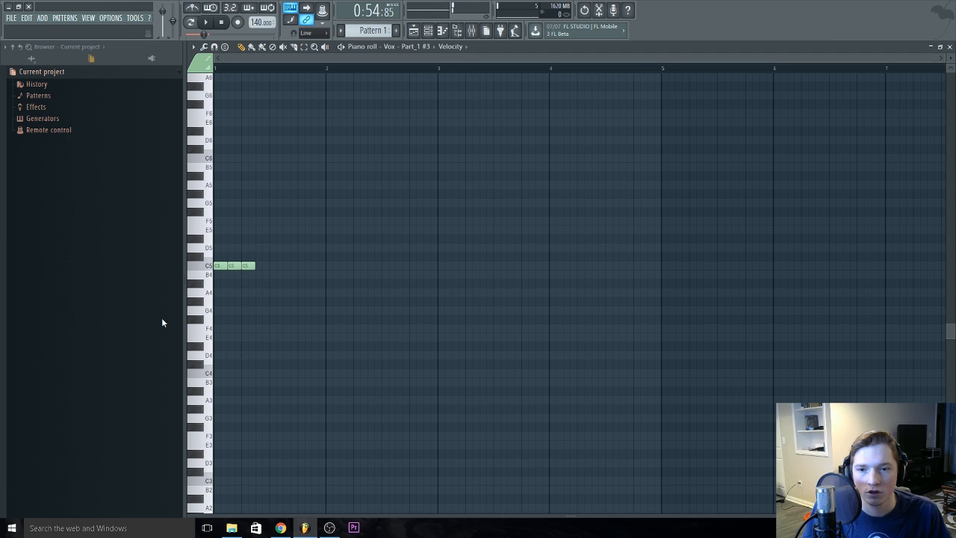
pyautogui.click(261, 266)
# Duplicate the C5 eighth notes until they fill bars 1 through 4
pyautogui.moveTo(279, 252); pyautogui.dragTo(219, 265)
pyautogui.hotkey('ctrl', 'b')
pyautogui.moveTo(345, 277); pyautogui.dragTo(219, 266)
pyautogui.hotkey('ctrl', 'b')
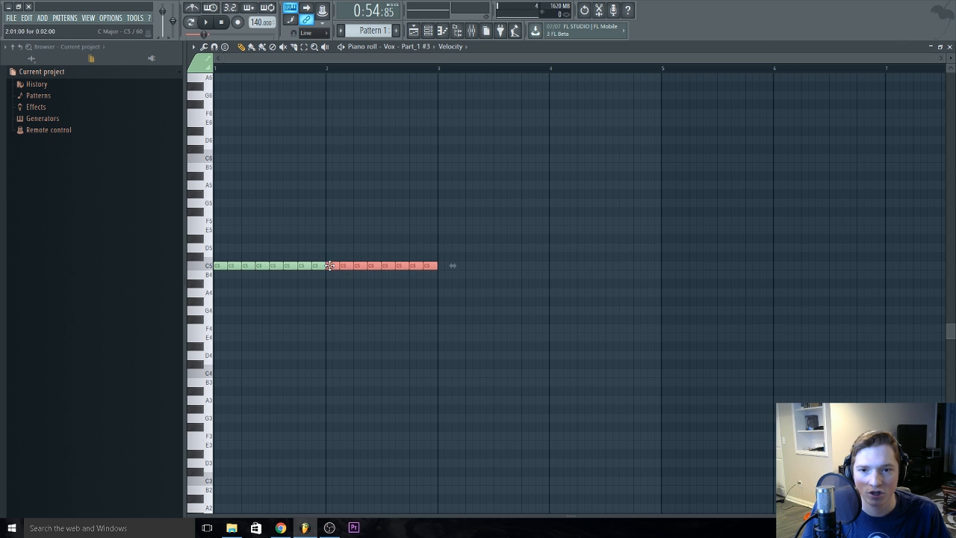
pyautogui.hotkey('ctrl', 'a')
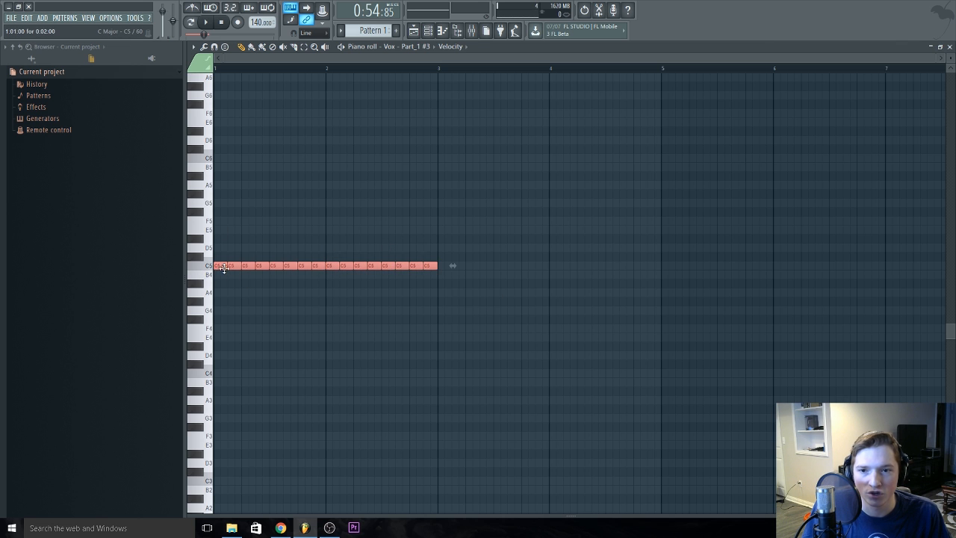
pyautogui.moveTo(220, 267); pyautogui.dragTo(448, 277)
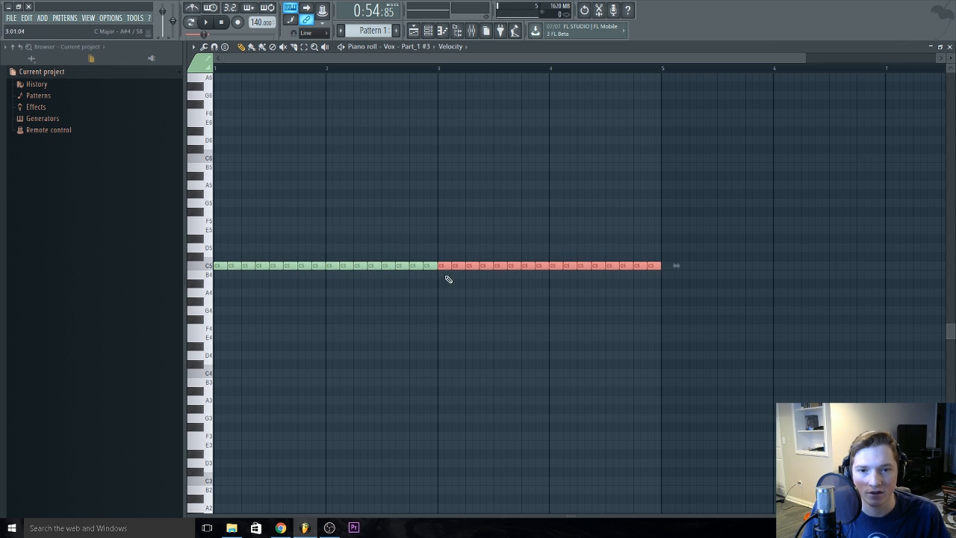
# Continue the C5 notes through bars 5, 6 and 7 as sixteenth notes
pyautogui.scroll(-2, 404, 354)
pyautogui.moveTo(606, 279)
pyautogui.mouseDown()
pyautogui.moveTo(402, 262)
pyautogui.moveTo(591, 268)
pyautogui.mouseUp()
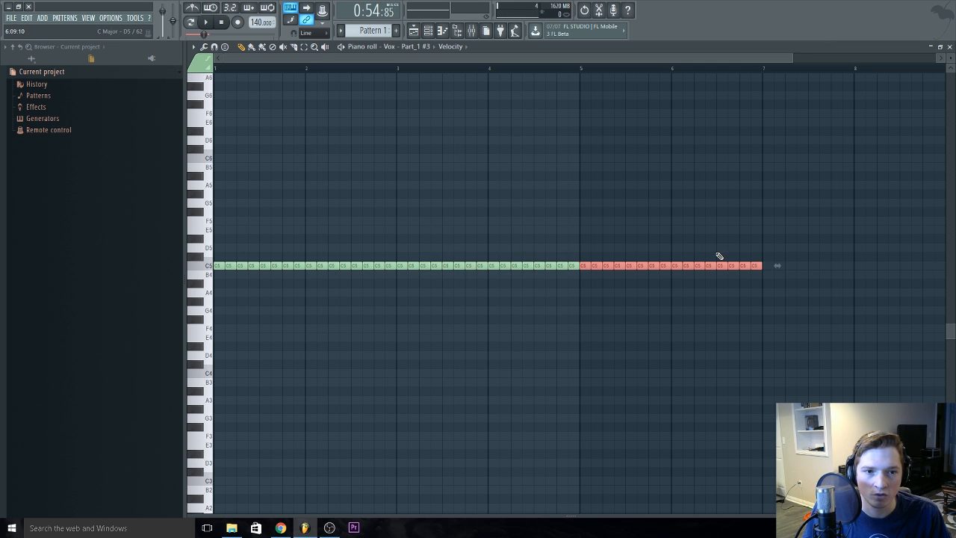
pyautogui.scroll(2, 755, 269)
pyautogui.moveTo(767, 266); pyautogui.dragTo(602, 265)
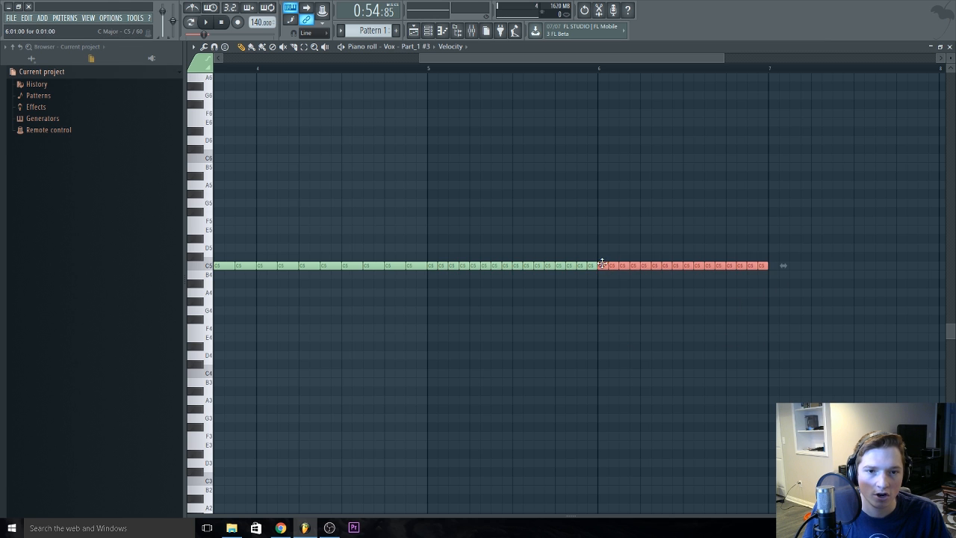
pyautogui.hotkey('ctrl', 'b')
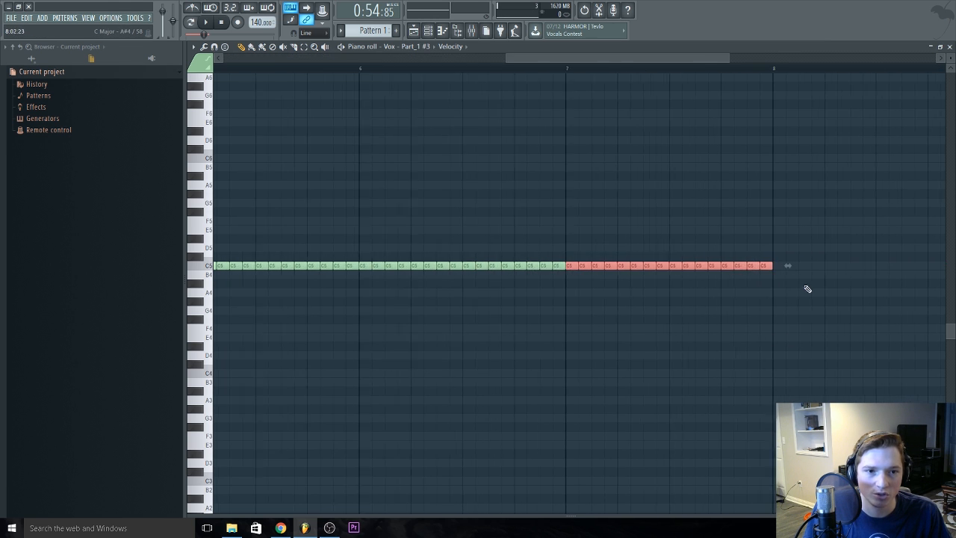
# Delete the eighth notes in bars 1 to 4 and place a C5 note at the start of bar 1
pyautogui.scroll(3, 773, 277)
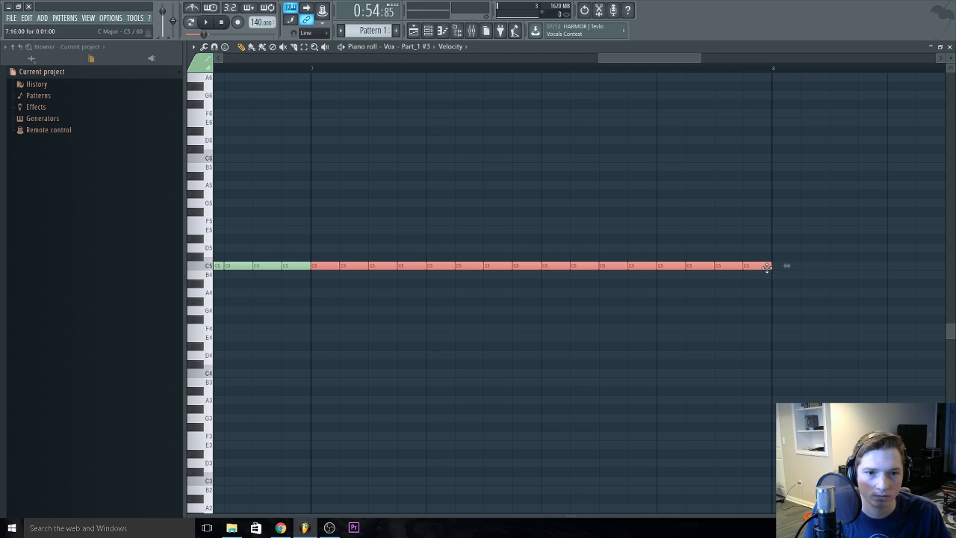
pyautogui.scroll(-4, 766, 268)
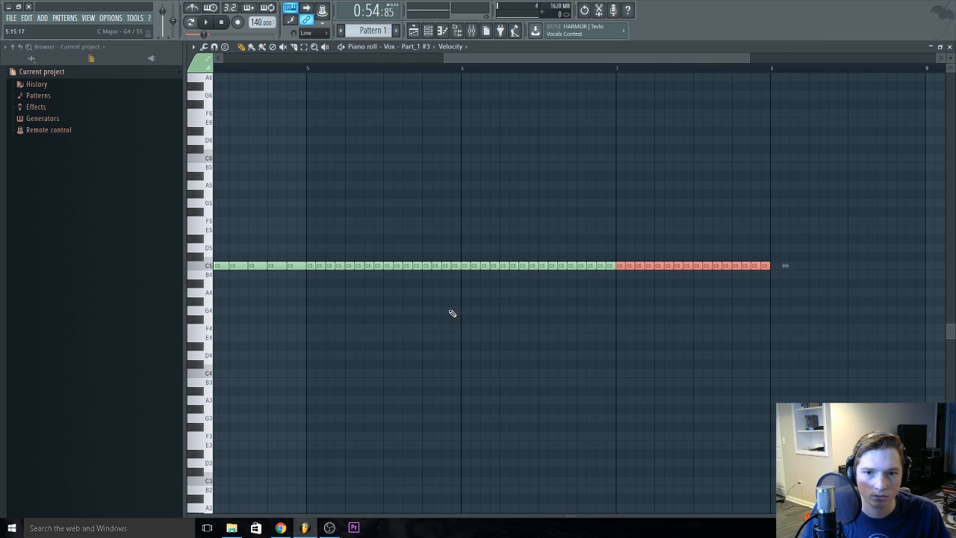
pyautogui.scroll(-3, 450, 313)
pyautogui.scroll(3, 474, 316)
pyautogui.scroll(-5, 475, 320)
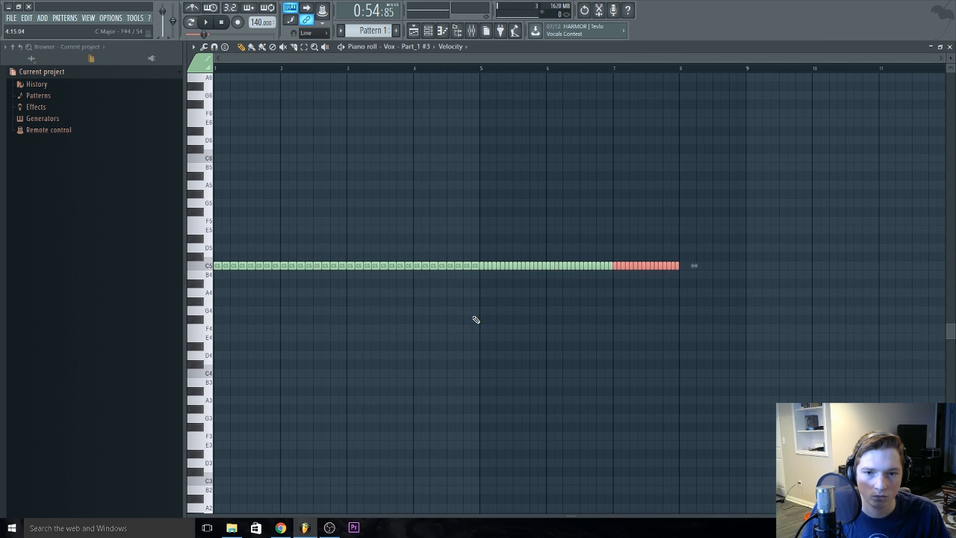
pyautogui.moveTo(474, 277); pyautogui.dragTo(210, 235)
pyautogui.press('Delete')
pyautogui.click(218, 266)
pyautogui.scroll(4, 217, 267)
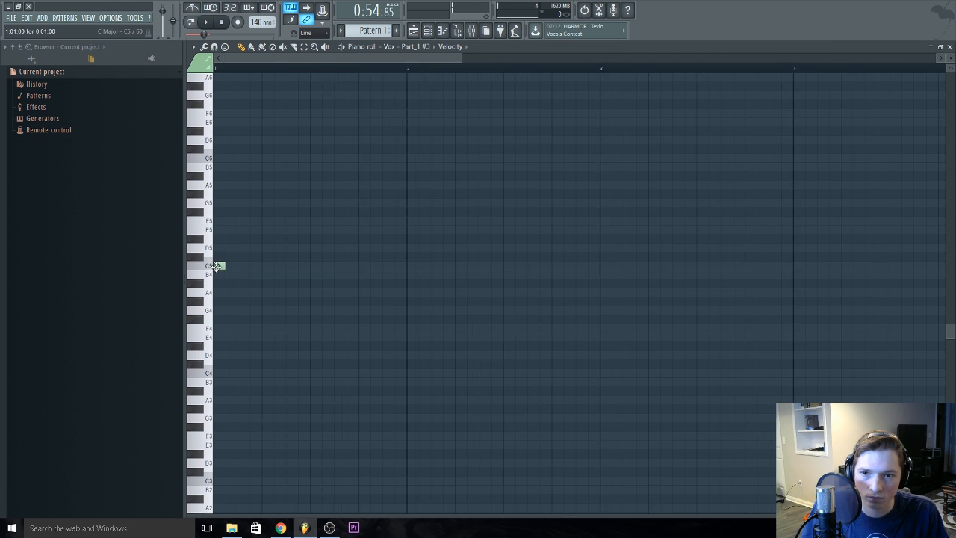
# Duplicate quarter-length C5 notes from bar 1 through the end of bar 6
pyautogui.moveTo(253, 266); pyautogui.dragTo(224, 275)
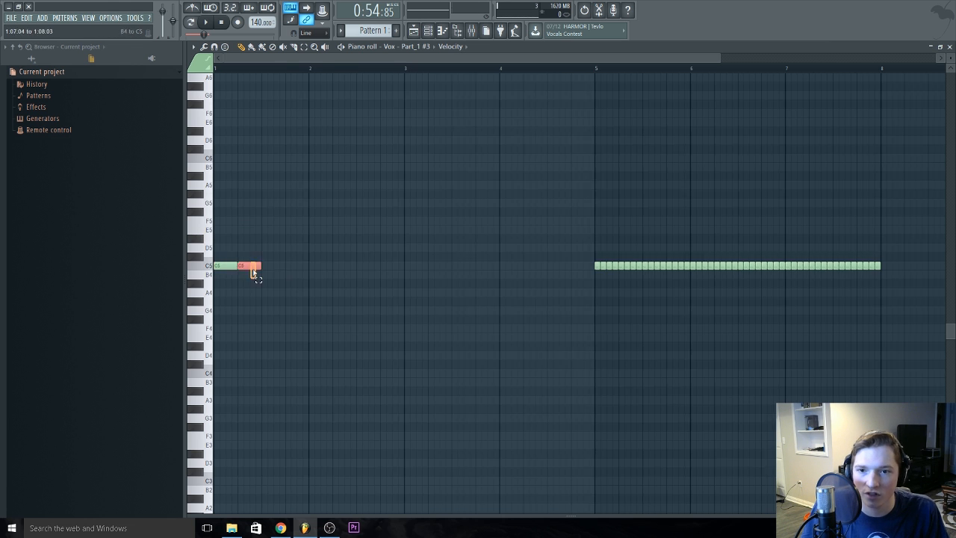
pyautogui.hotkey('ctrl', 'b')
pyautogui.moveTo(397, 253); pyautogui.dragTo(218, 276)
pyautogui.hotkey('ctrl', 'b')
pyautogui.scroll(3, 733, 274)
pyautogui.hotkey('ctrl', 'b')
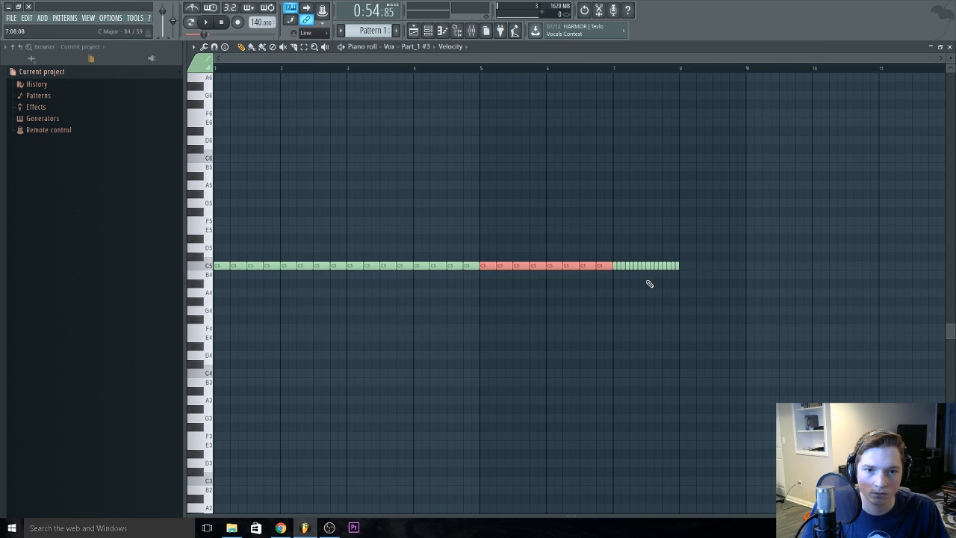
# Turn the C5 notes in bars 5 and 6 into eighth notes
pyautogui.moveTo(611, 266); pyautogui.dragTo(609, 266)
pyautogui.keyDown('ctrl'); pyautogui.click(625, 315); pyautogui.keyUp('ctrl')
pyautogui.scroll(-1, 583, 346)
pyautogui.scroll(1, 487, 383)
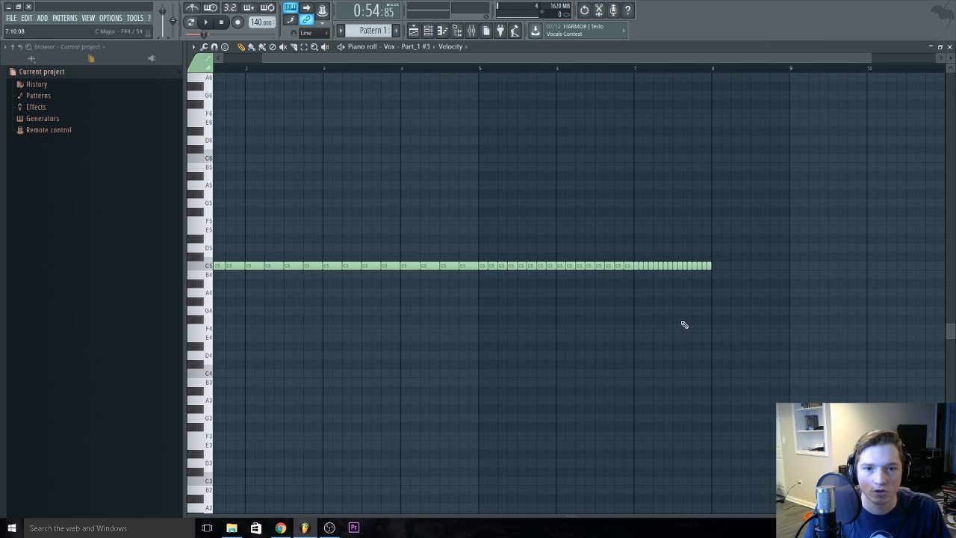
# Place Pattern 1 in the playlist on Track 11 at bar 33, muting Track 10 and unmuting Track 11
pyautogui.press('F5')
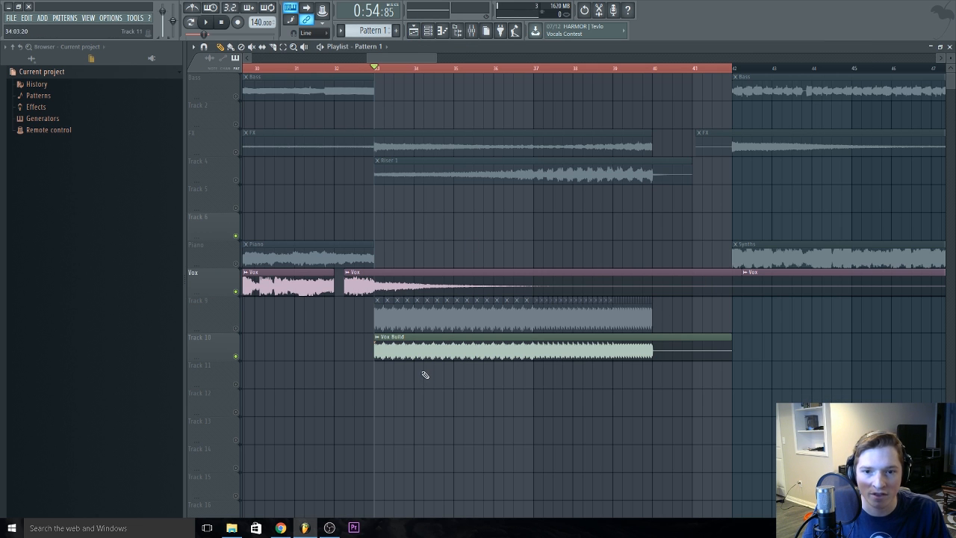
pyautogui.click(366, 373)
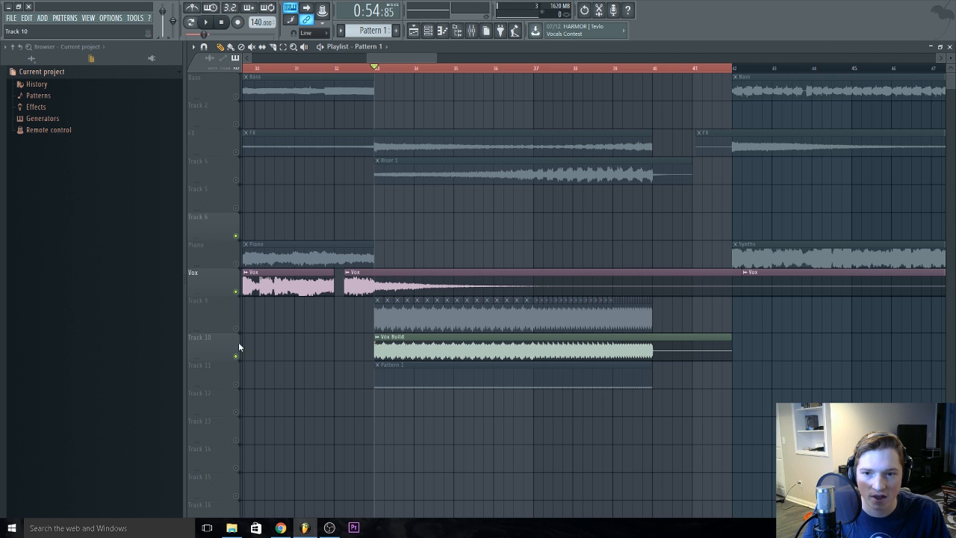
# Open the Vox - Part_1 #3 channel settings and set the pitch range to 5
pyautogui.doubleClick(394, 378)
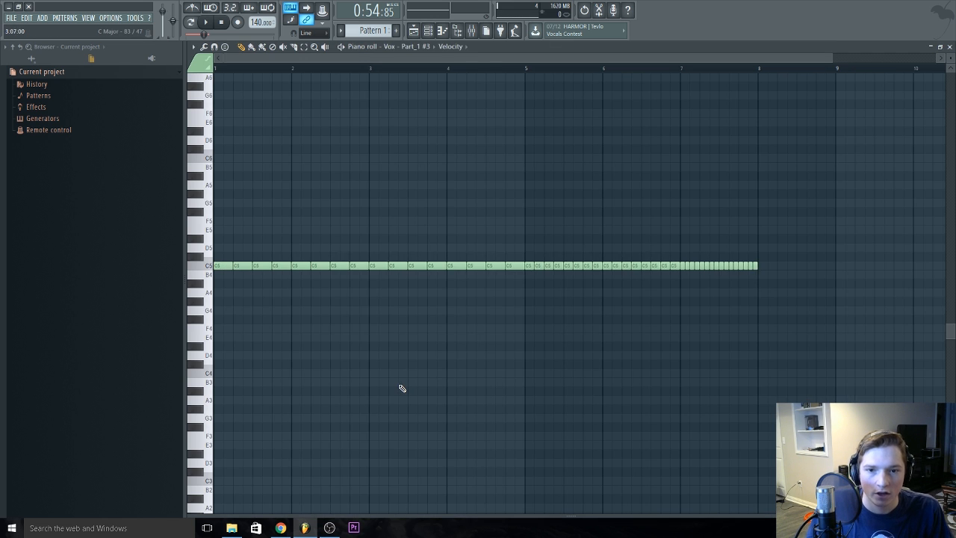
pyautogui.press('F6')
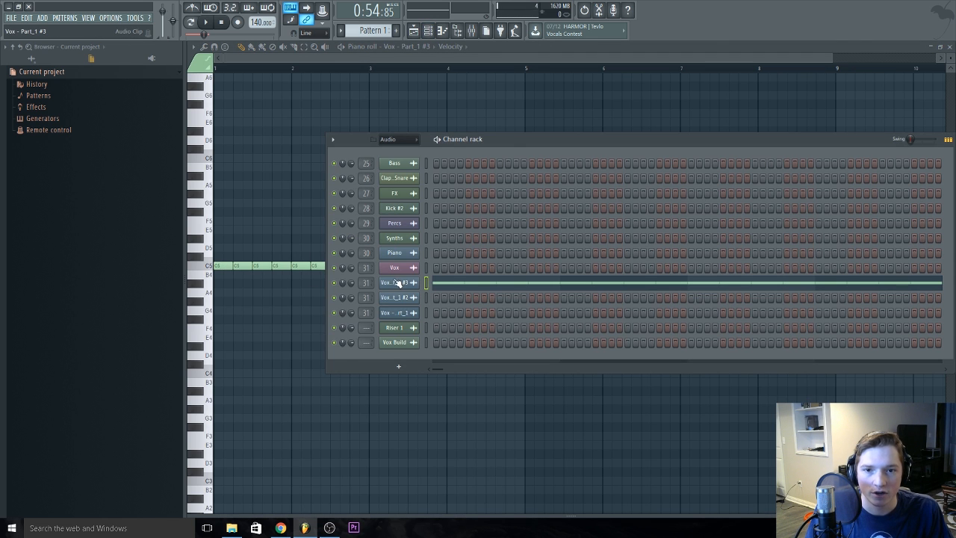
pyautogui.click(398, 282)
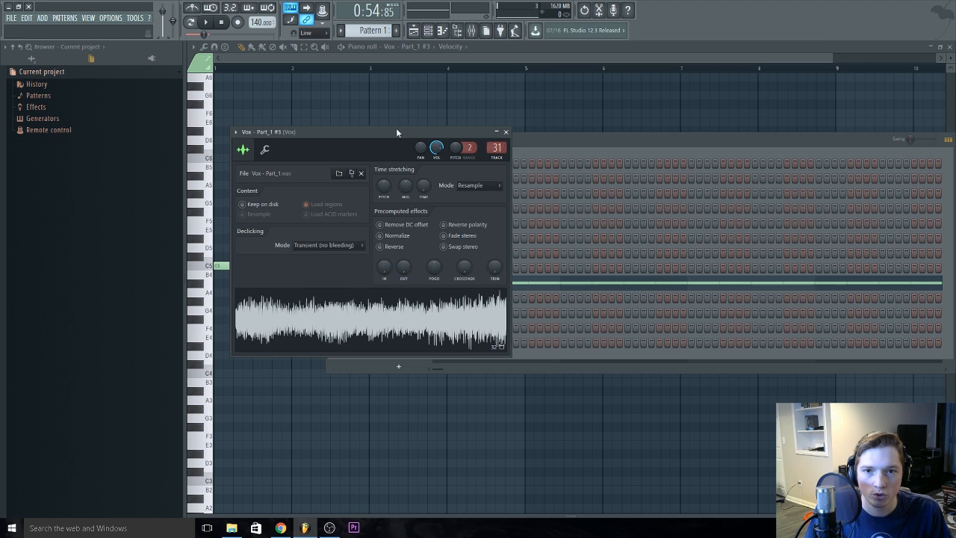
pyautogui.moveTo(395, 131); pyautogui.dragTo(483, 116)
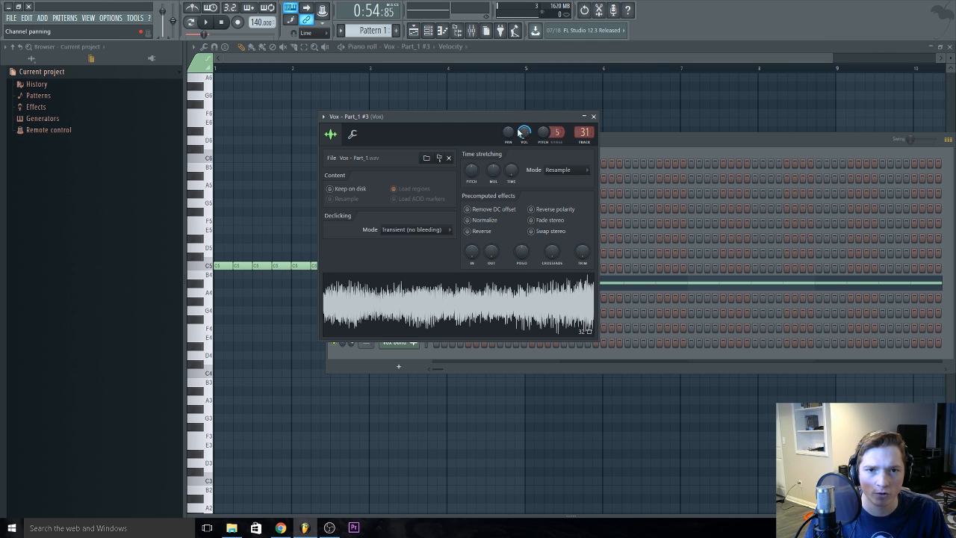
pyautogui.rightClick(543, 133)
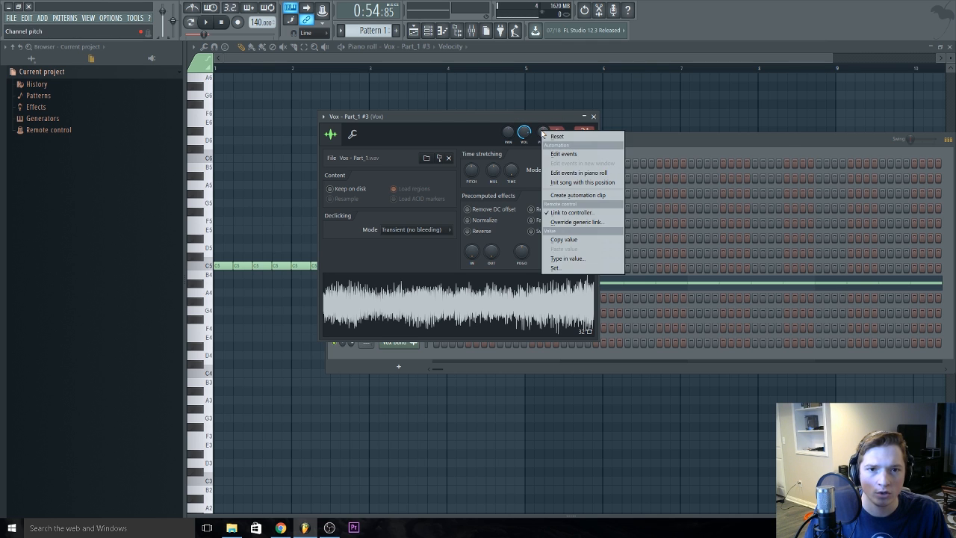
pyautogui.click(603, 94)
# Select the playlist time range from bar 33 to bar 40, spanning the Pattern 1 clip
pyautogui.press('F5')
pyautogui.scroll(-8, 438, 220)
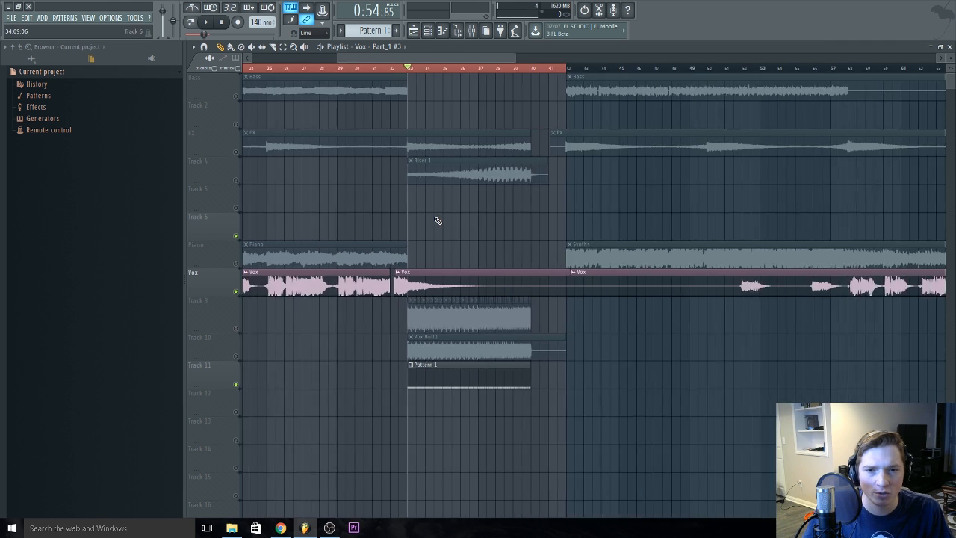
pyautogui.scroll(8, 446, 236)
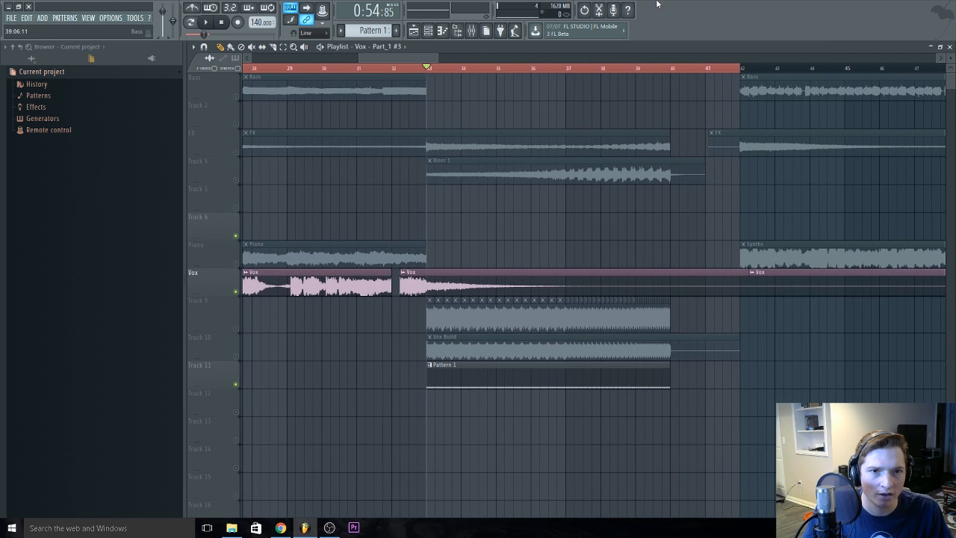
pyautogui.moveTo(670, 69); pyautogui.dragTo(429, 85)
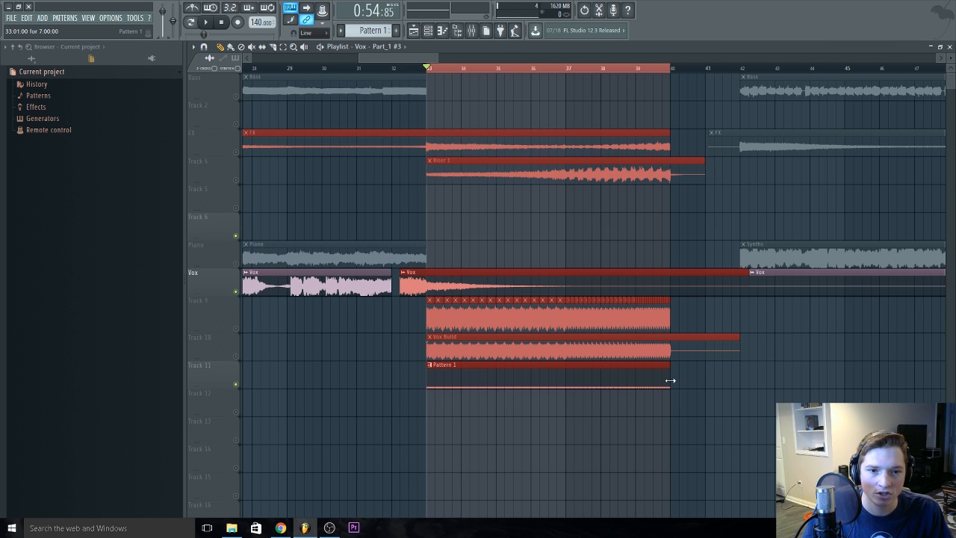
# Create an automation clip for the channel pitch of Vox - Part_1 #3
pyautogui.doubleClick(557, 381)
pyautogui.press('F6')
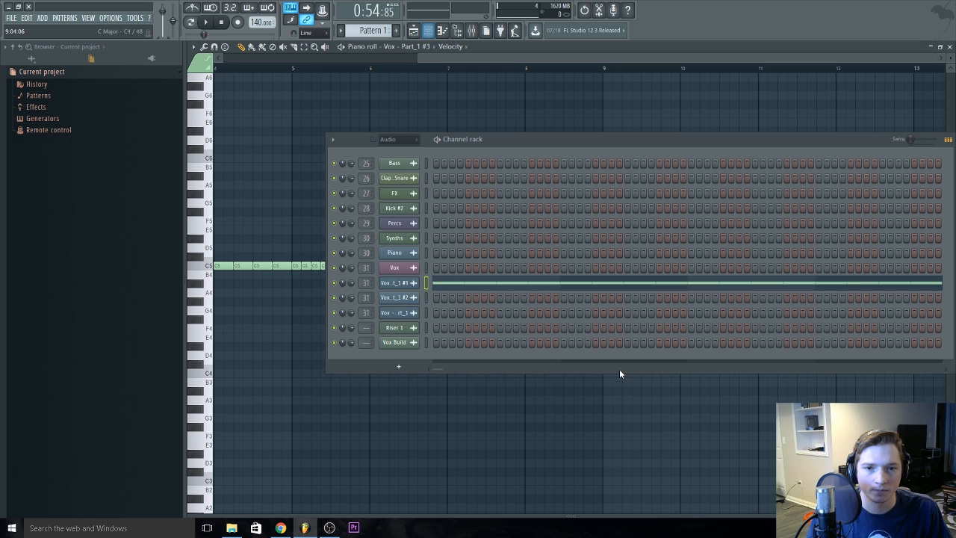
pyautogui.click(400, 286)
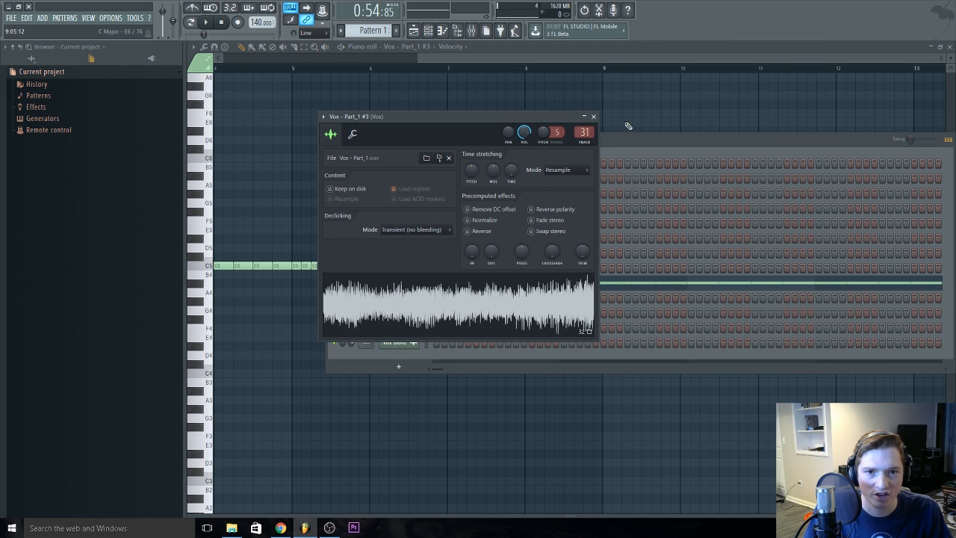
pyautogui.rightClick(543, 135)
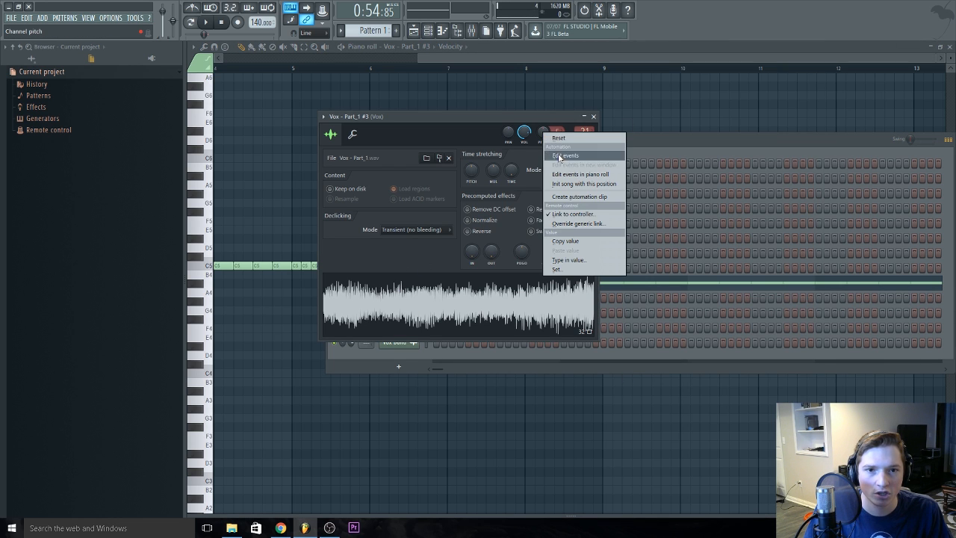
pyautogui.click(571, 197)
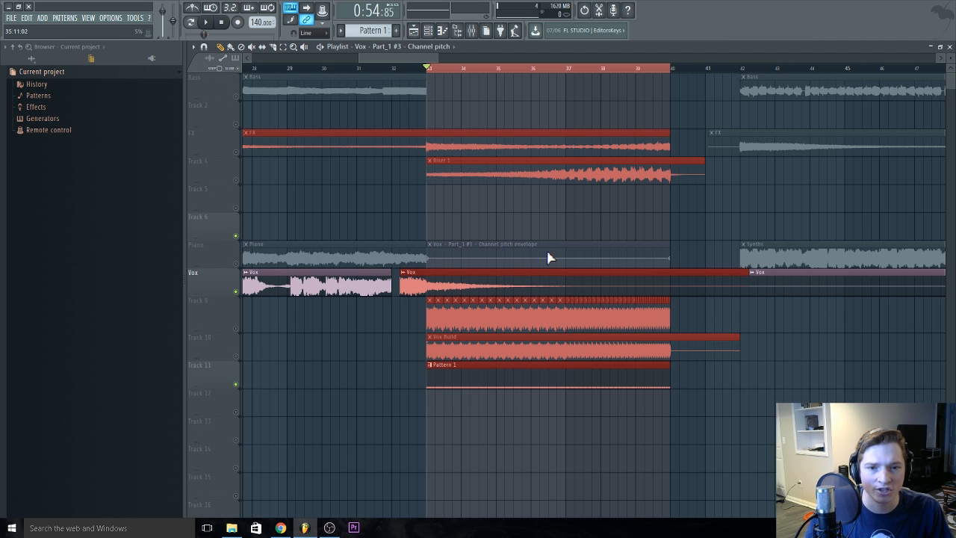
# Move the channel pitch envelope clip to Track 12 at bar 33, under Pattern 1, and clear the playlist time selection
pyautogui.scroll(-2, 416, 411)
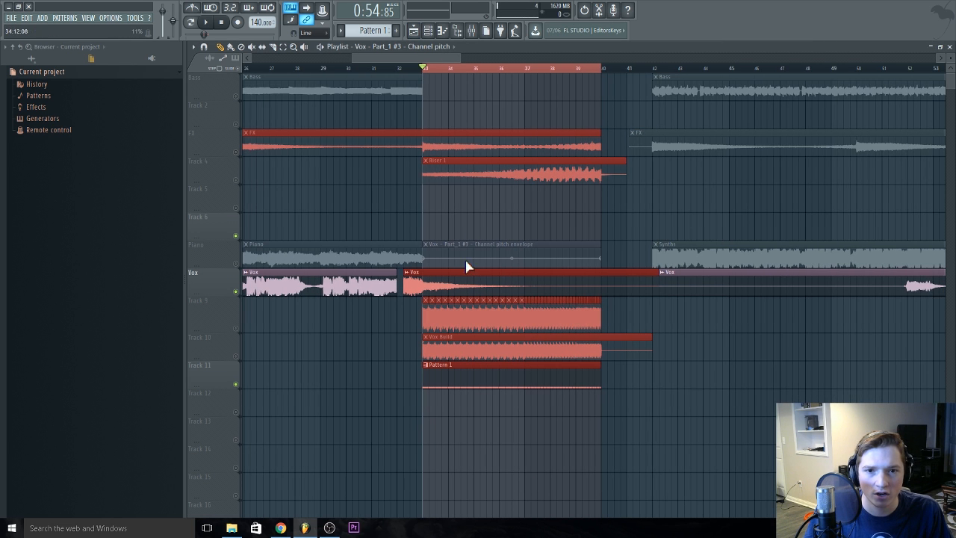
pyautogui.moveTo(467, 240); pyautogui.dragTo(465, 406)
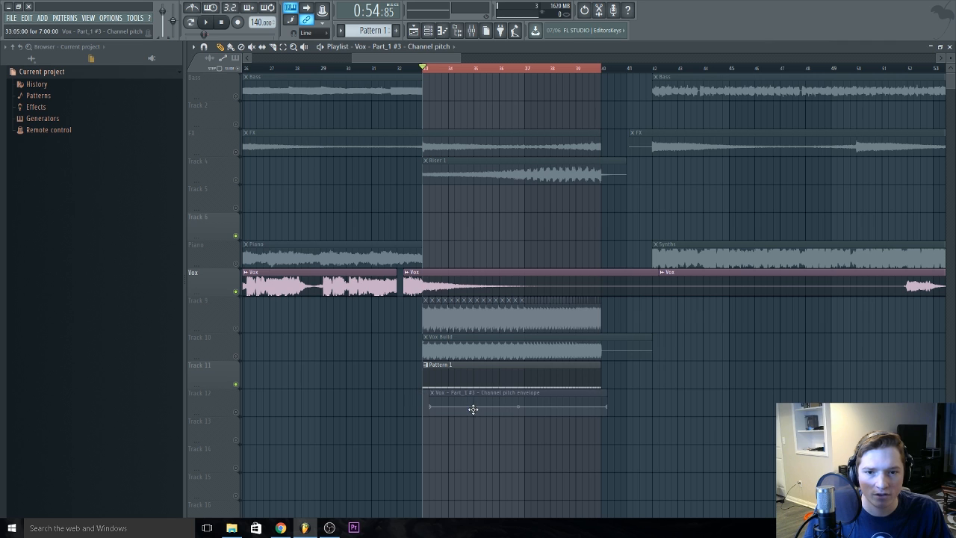
pyautogui.click(538, 68)
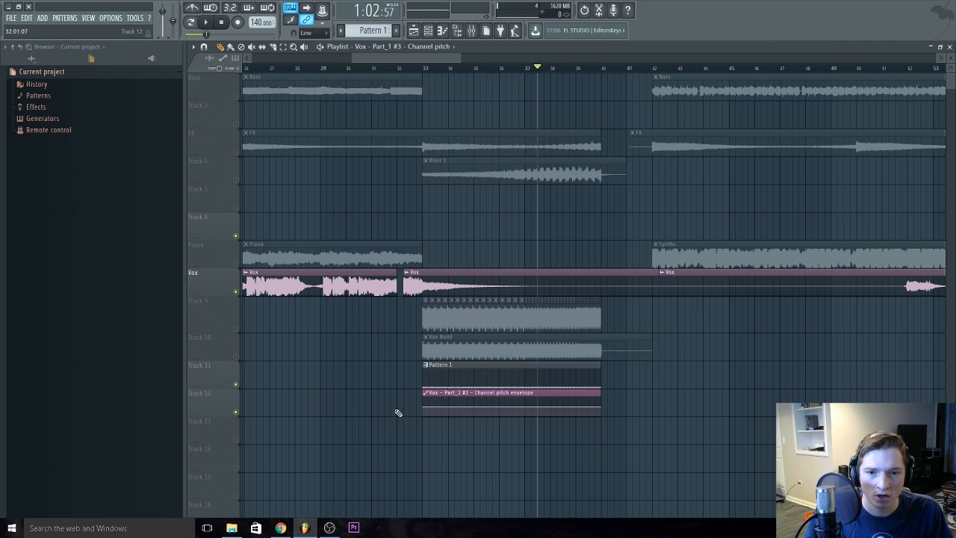
# Raise the end point of the channel pitch envelope and bend its line into a curve that climbs faster towards the end
pyautogui.moveTo(600, 406); pyautogui.dragTo(602, 391)
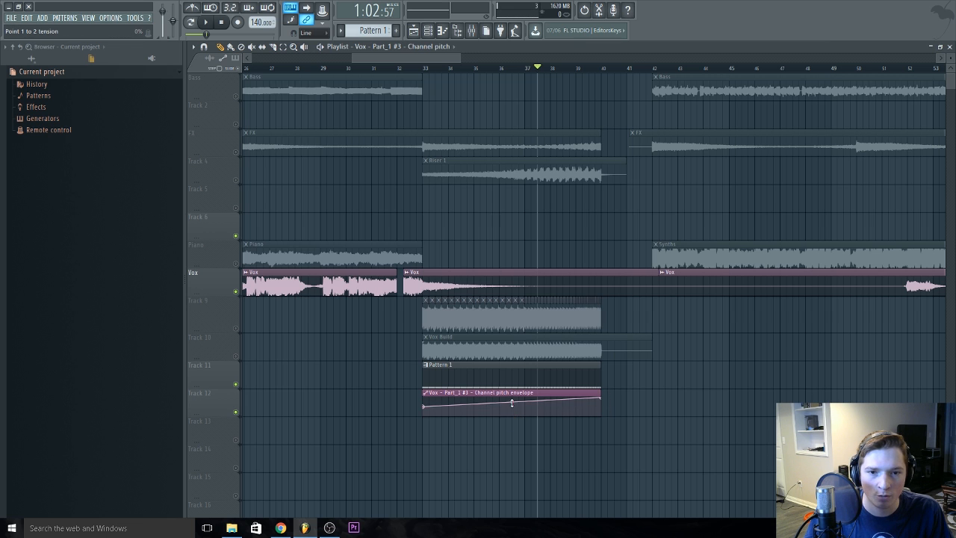
pyautogui.moveTo(512, 404); pyautogui.dragTo(512, 410)
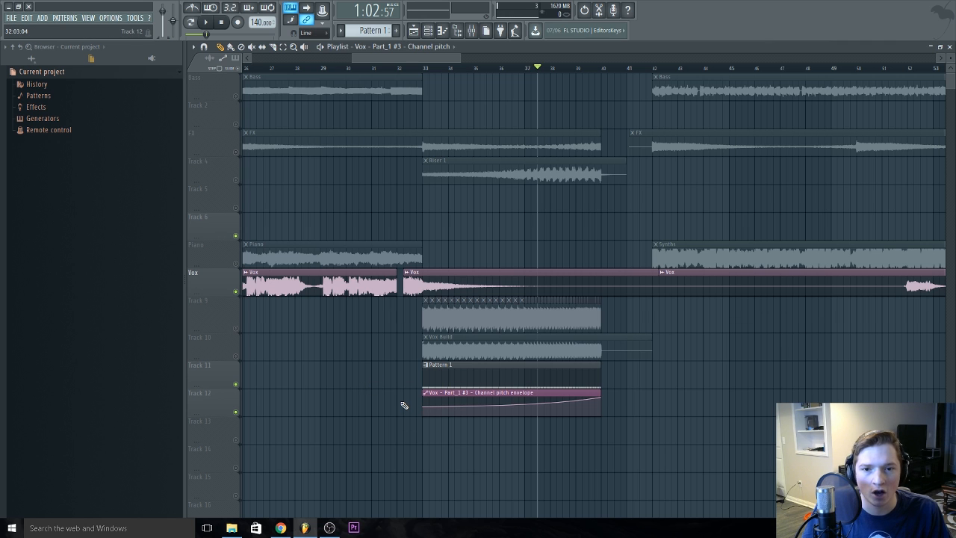
# Unmute Track 4 and the FX track, and play the arrangement briefly from between bars 30 and 31
pyautogui.click(235, 180)
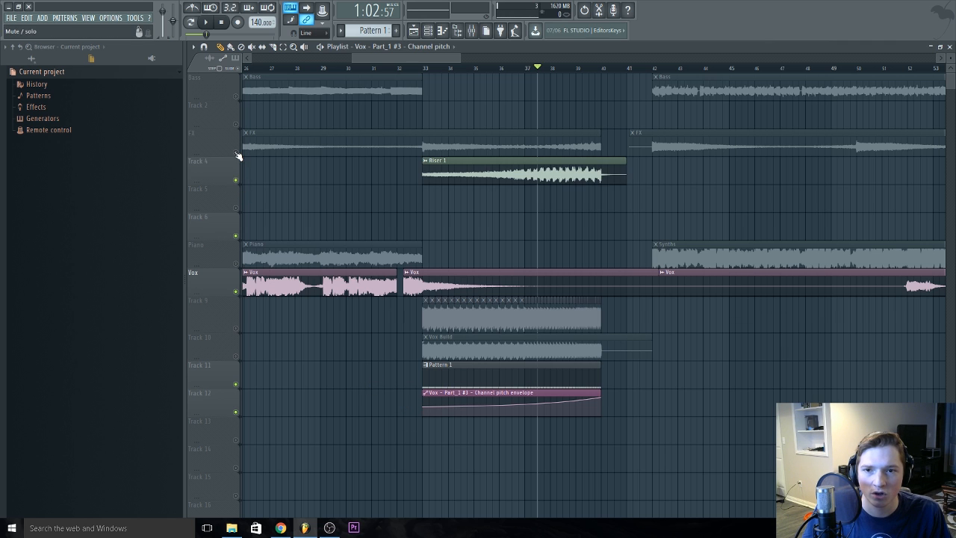
pyautogui.click(235, 152)
pyautogui.click(360, 69)
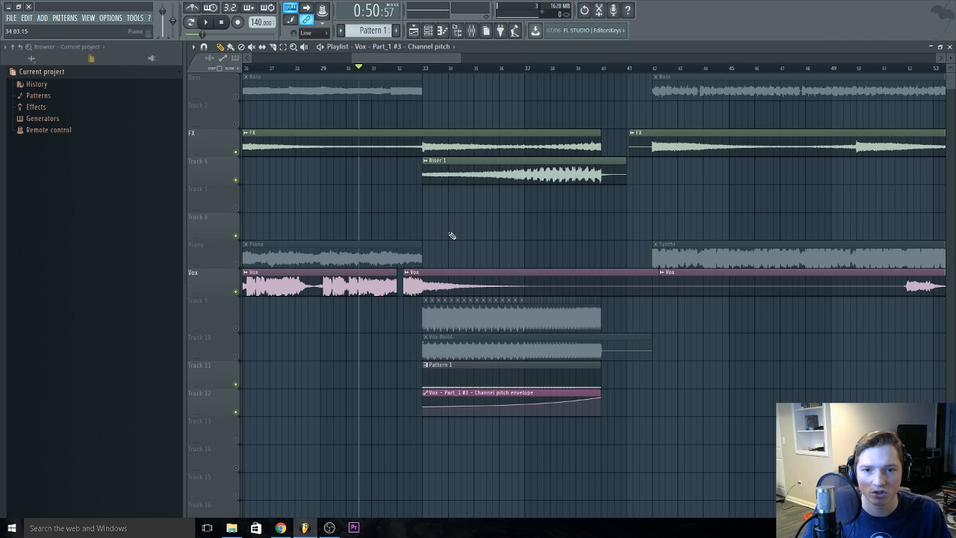
pyautogui.press('space')
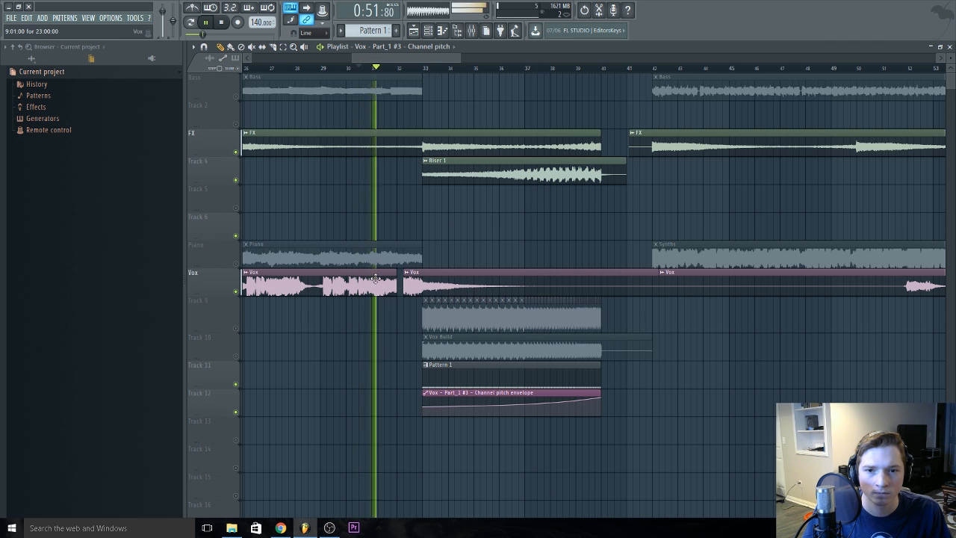
pyautogui.press('space')
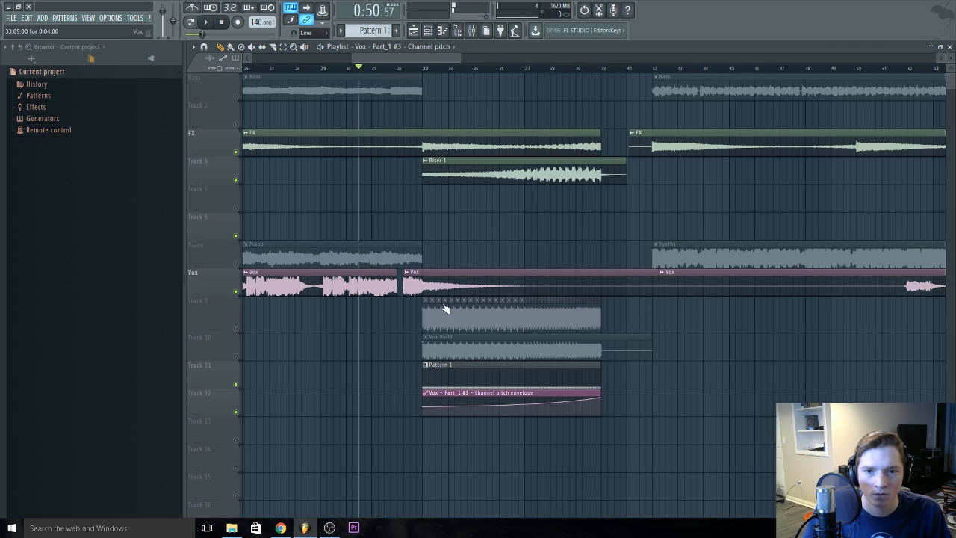
# Delete the Vox clip starting just after bar 32, extend the preceding Vox clip to the next one, and play through the build-up
pyautogui.rightClick(477, 282)
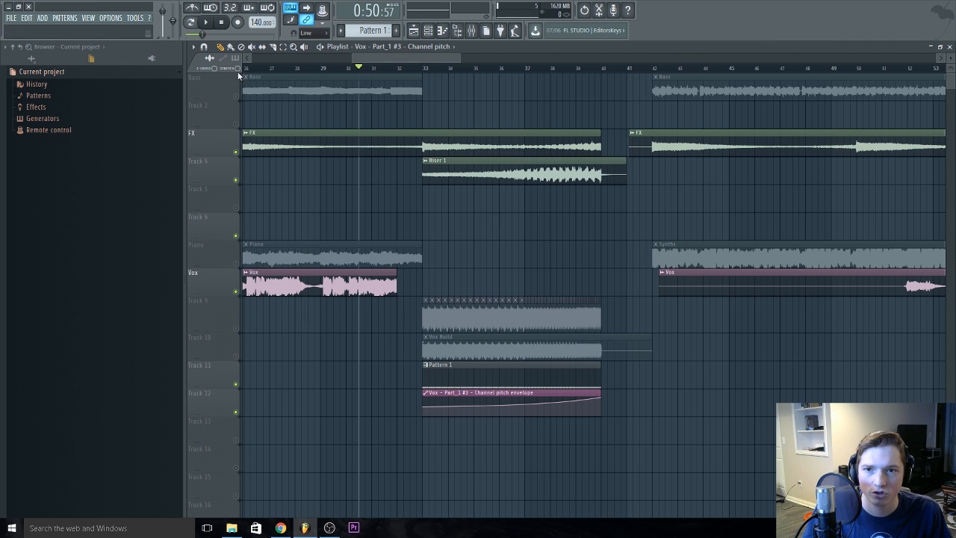
pyautogui.moveTo(397, 282); pyautogui.dragTo(658, 274)
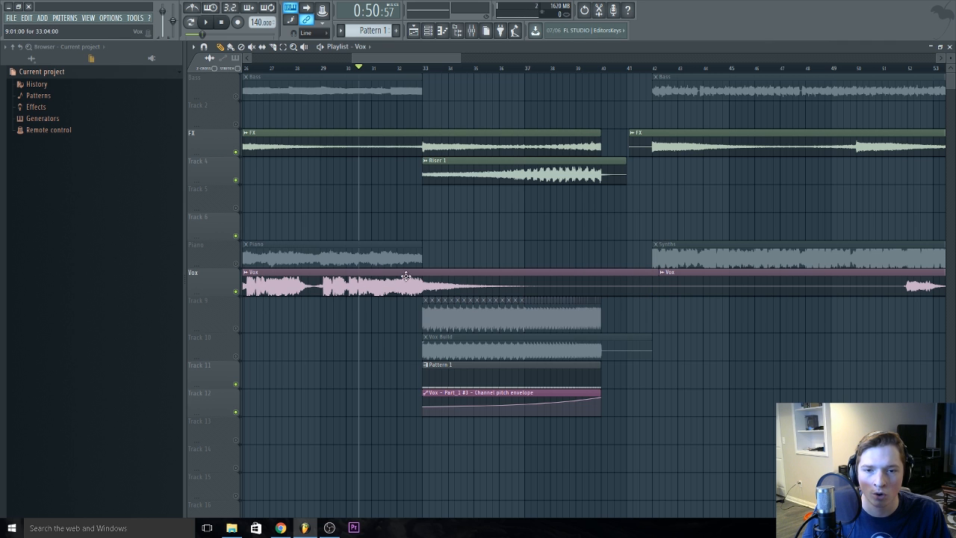
pyautogui.press('space')
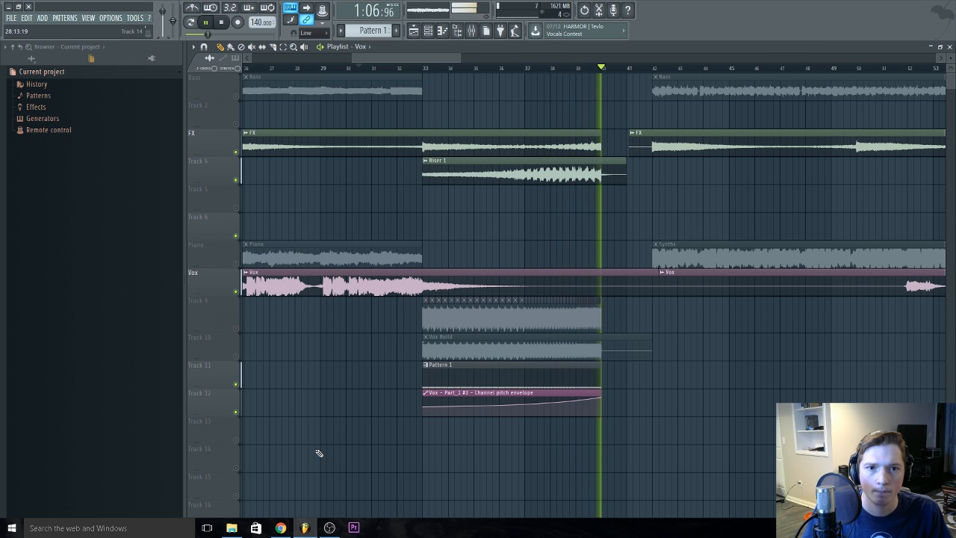
pyautogui.press('space')
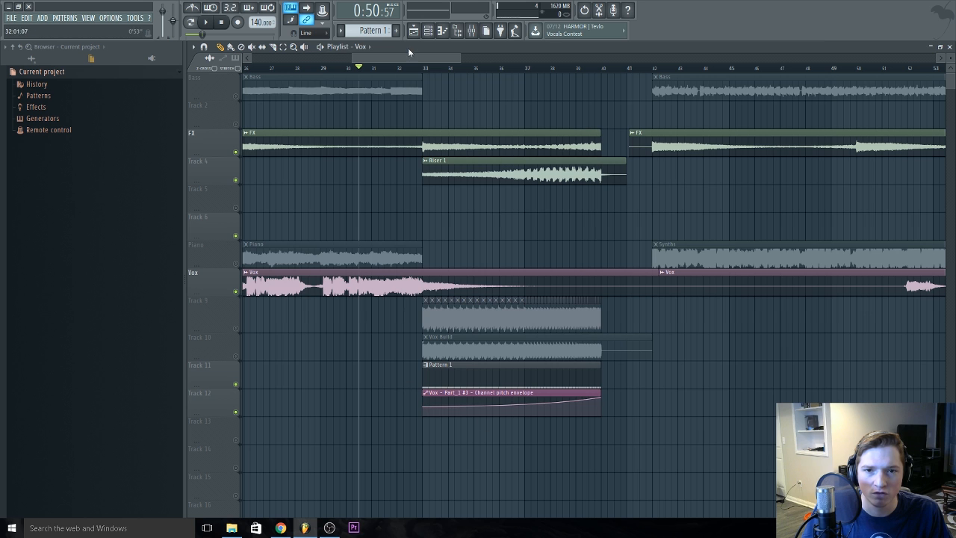
# Mute the FX track and Track 4 again, and play the vocal build-up from bar 33
pyautogui.click(235, 152)
pyautogui.click(235, 179)
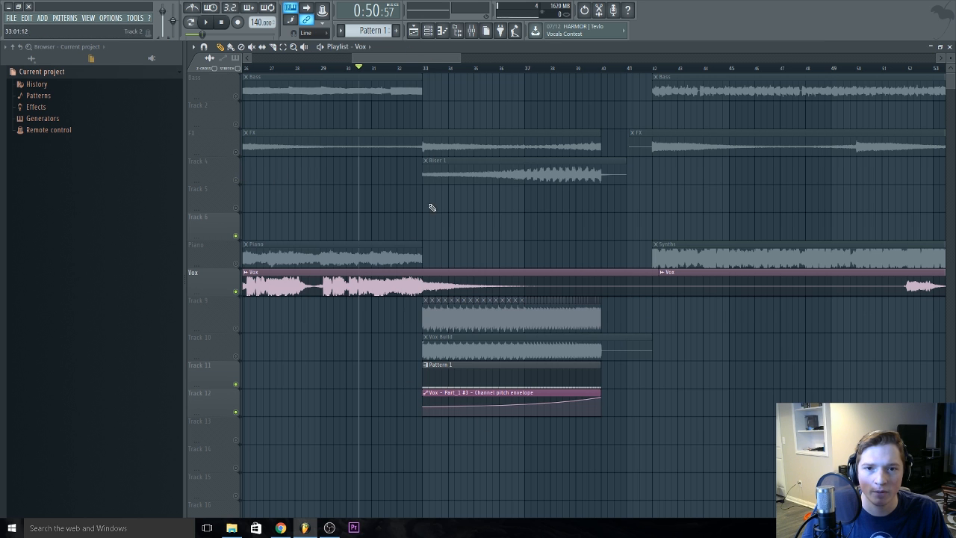
pyautogui.click(427, 68)
pyautogui.press('space')
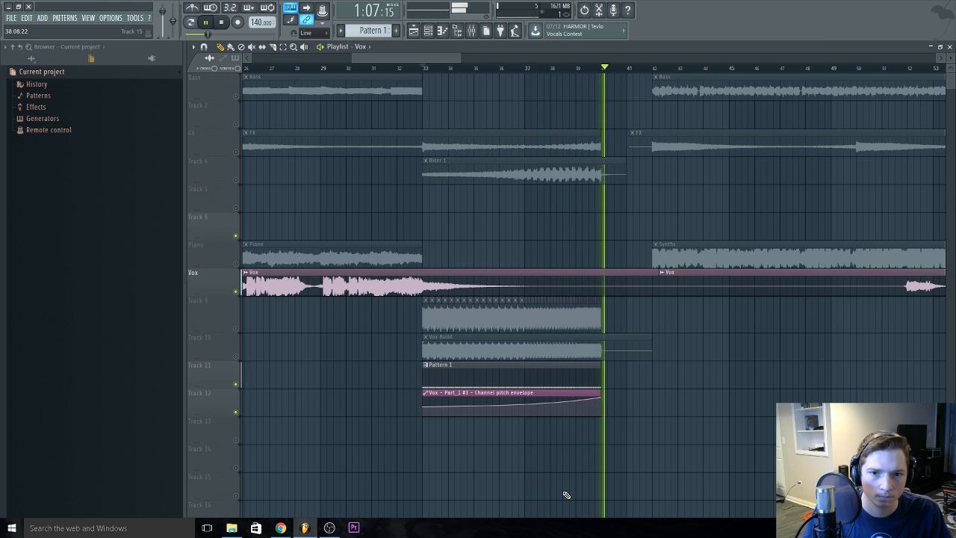
pyautogui.press('space')
# Open Pattern 1 in the piano roll and open the Vox - Part_1 #3 channel settings
pyautogui.press('F6')
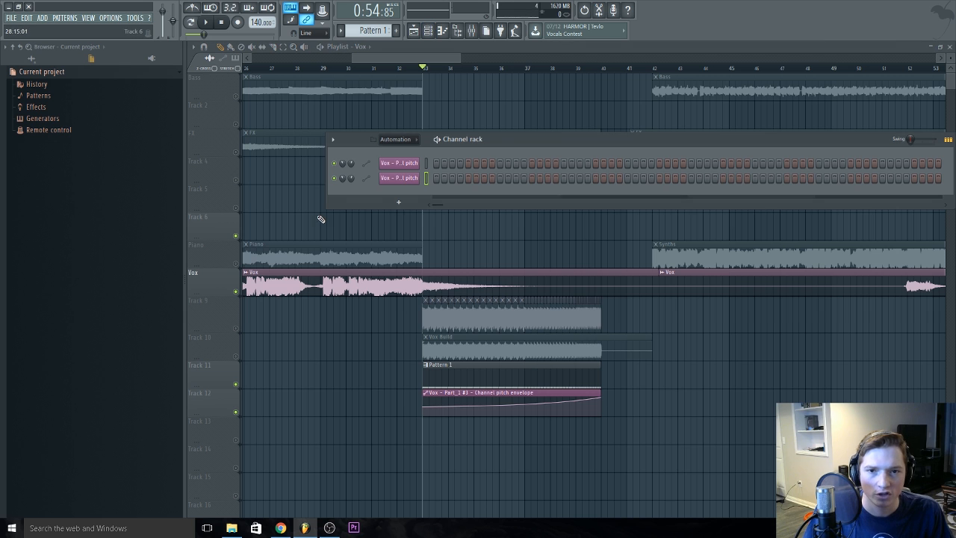
pyautogui.doubleClick(473, 377)
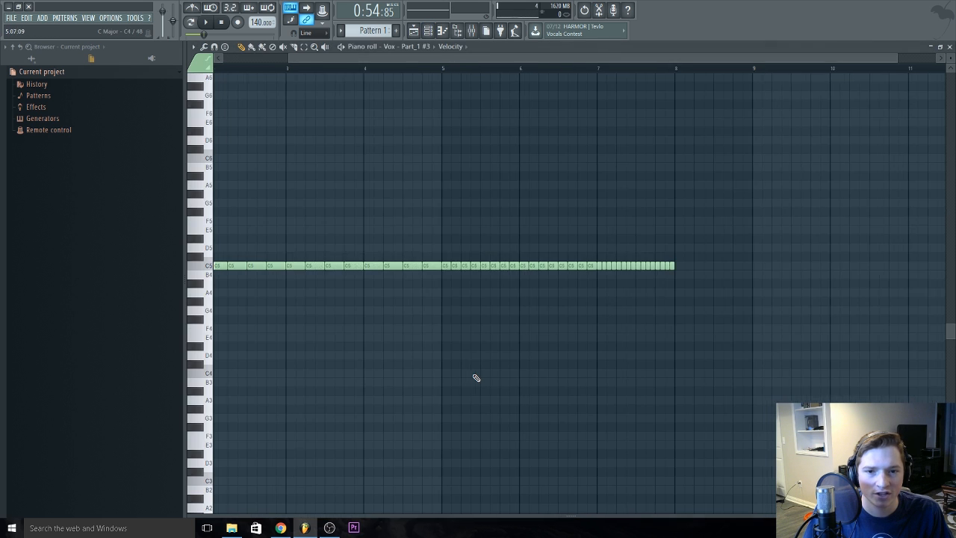
pyautogui.press('F6')
pyautogui.click(400, 283)
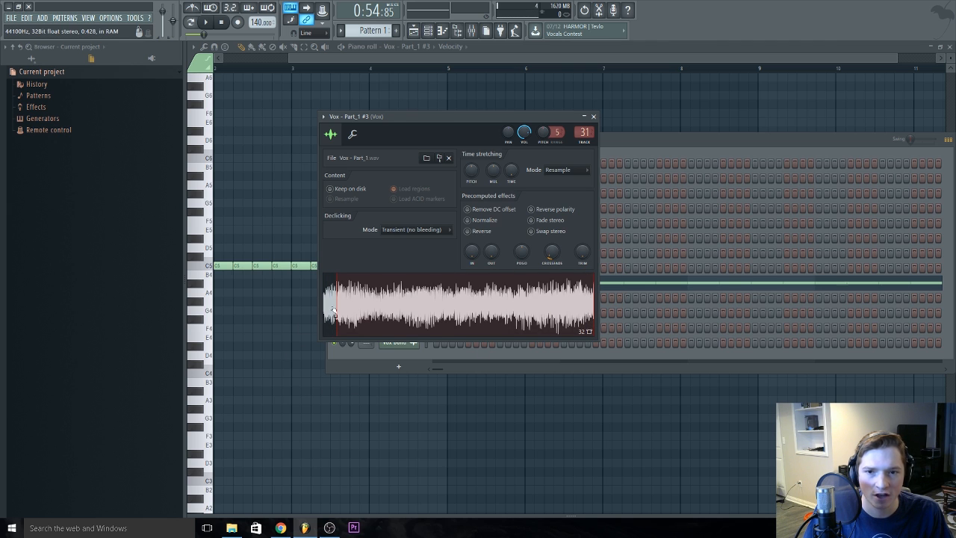
# Adjust the Crossfade loop amount of Vox - Part_1 #3 up and down while auditioning the build-up, ending on a low setting
pyautogui.moveTo(552, 252)
pyautogui.mouseDown()
pyautogui.moveTo(552, 230)
pyautogui.moveTo(552, 261)
pyautogui.mouseUp()
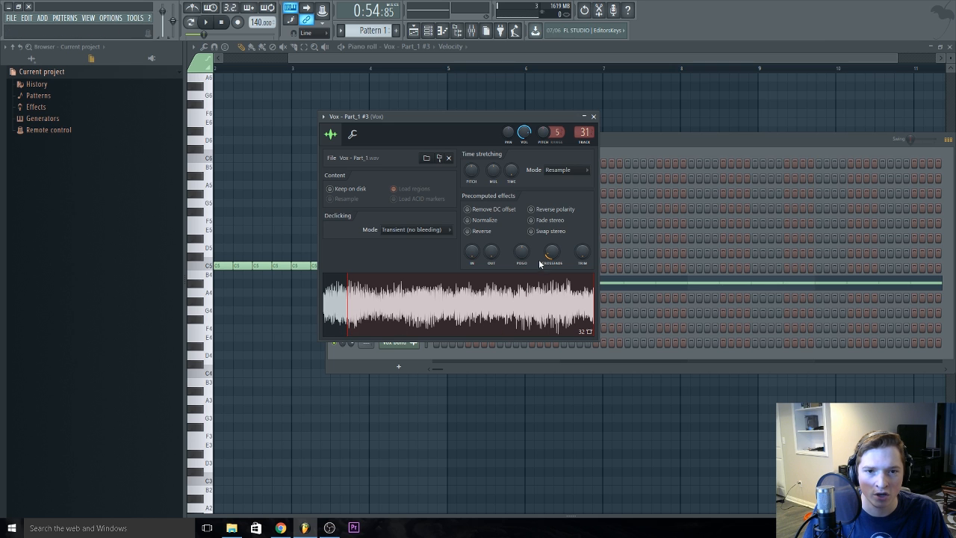
pyautogui.moveTo(553, 247); pyautogui.dragTo(553, 254)
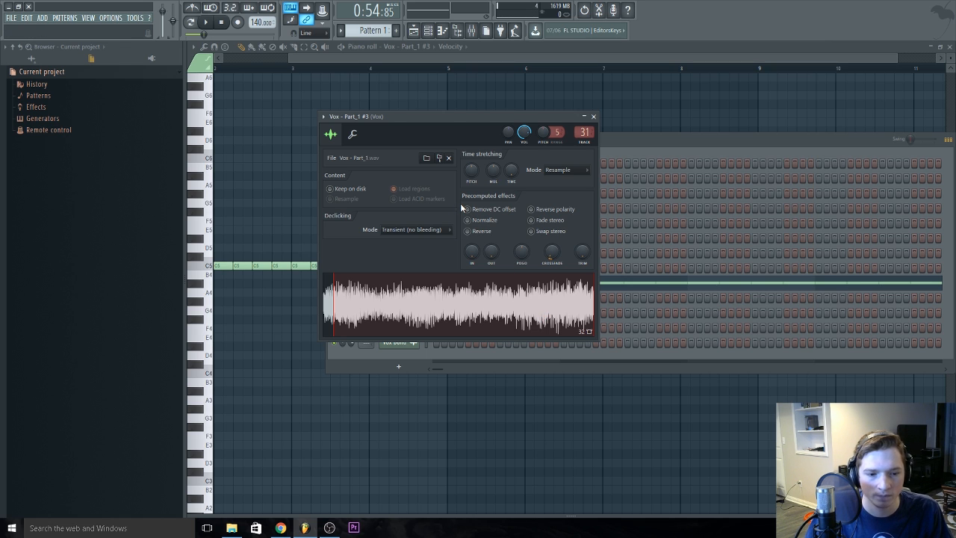
pyautogui.press('space')
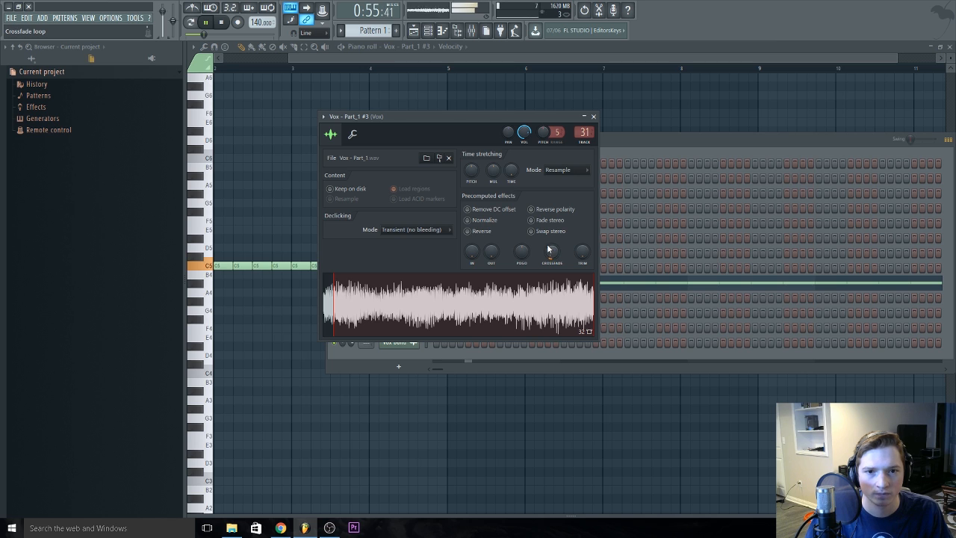
pyautogui.moveTo(555, 254); pyautogui.dragTo(551, 252)
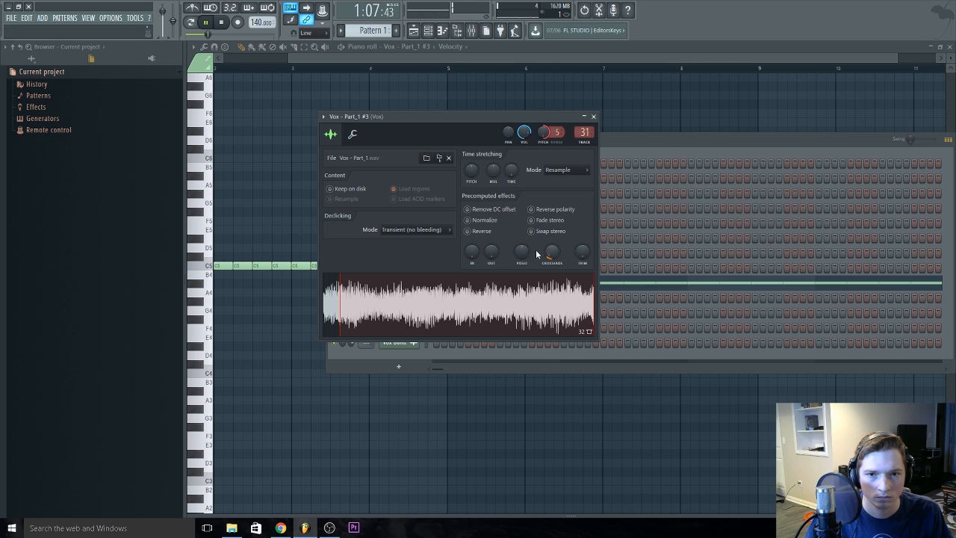
pyautogui.click(222, 22)
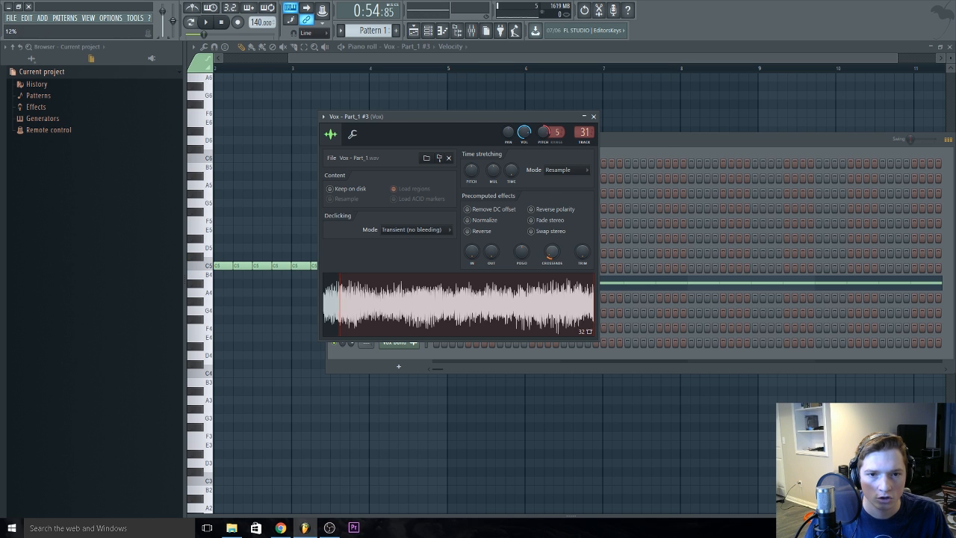
pyautogui.moveTo(551, 252); pyautogui.dragTo(553, 257)
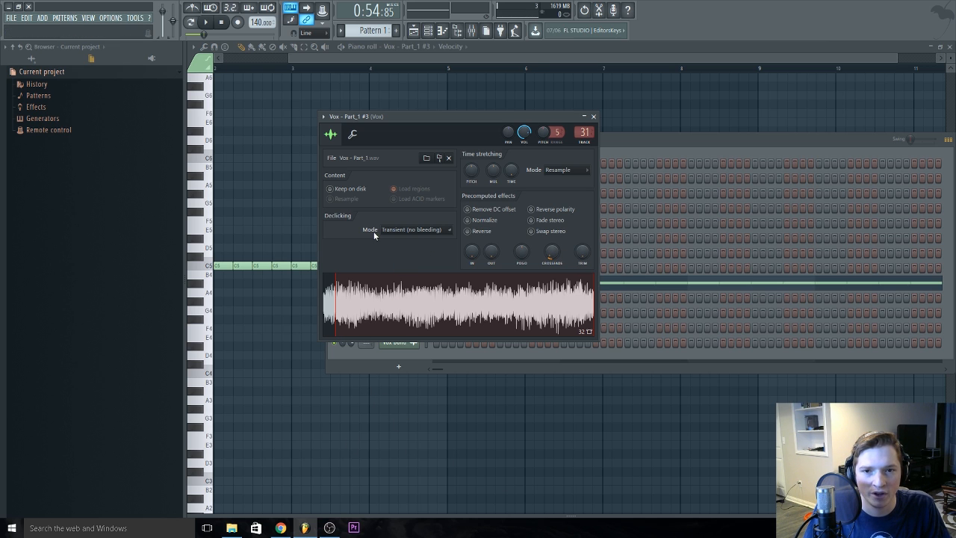
# Set the declicking mode to Out only (no bleeding) and start playback to hear it
pyautogui.click(407, 231)
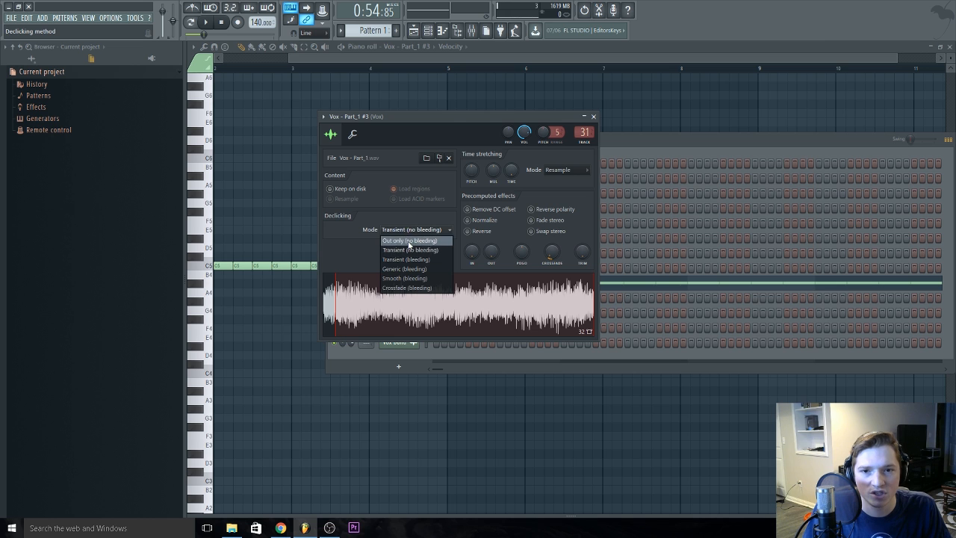
pyautogui.click(407, 240)
pyautogui.press('space')
# Try the Transient (bleeding), Smooth (bleeding) and Crossfade (bleeding) declicking modes during playback
pyautogui.click(410, 230)
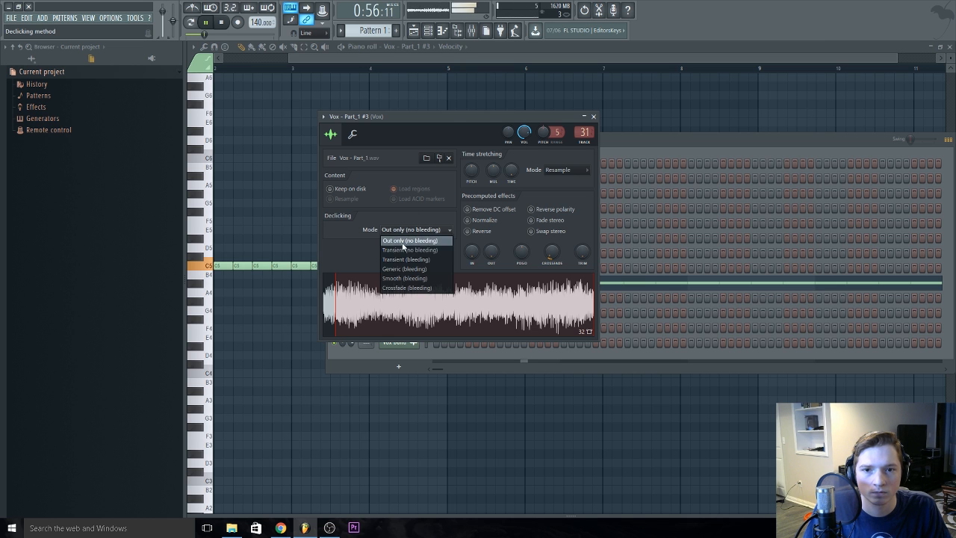
pyautogui.click(400, 259)
pyautogui.click(410, 230)
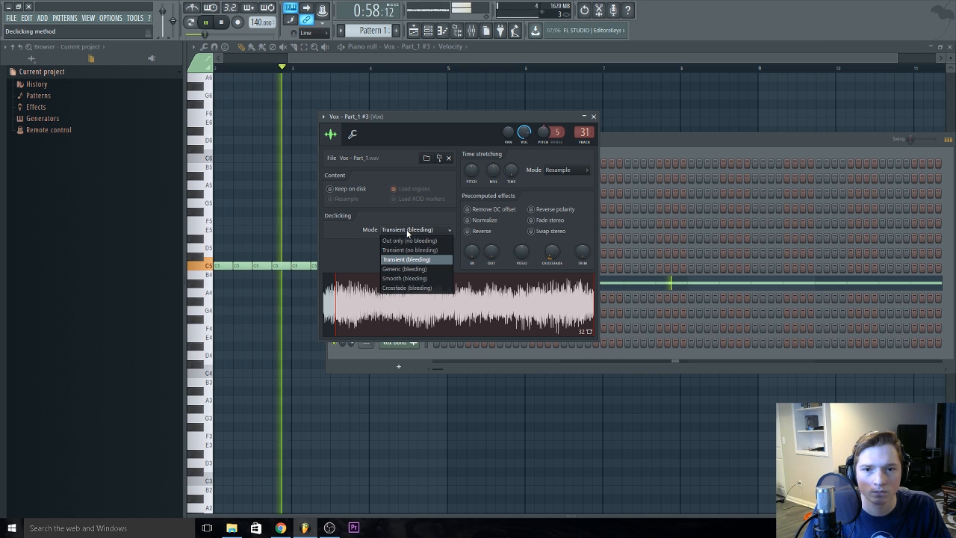
pyautogui.click(404, 278)
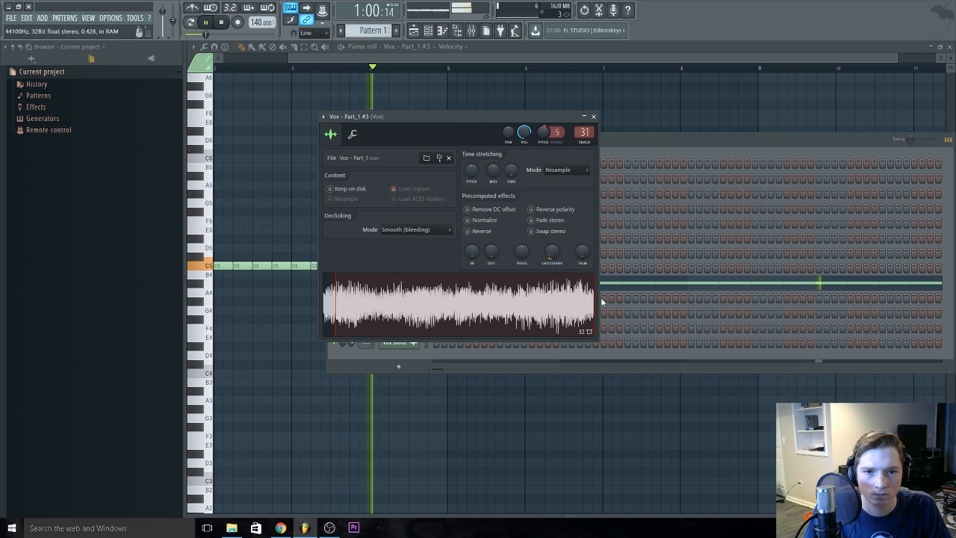
pyautogui.click(431, 229)
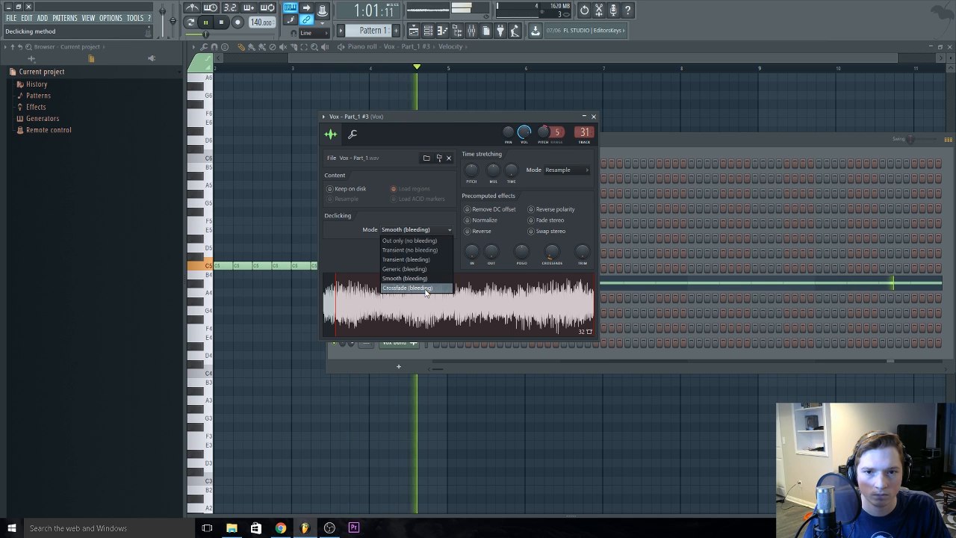
pyautogui.click(426, 288)
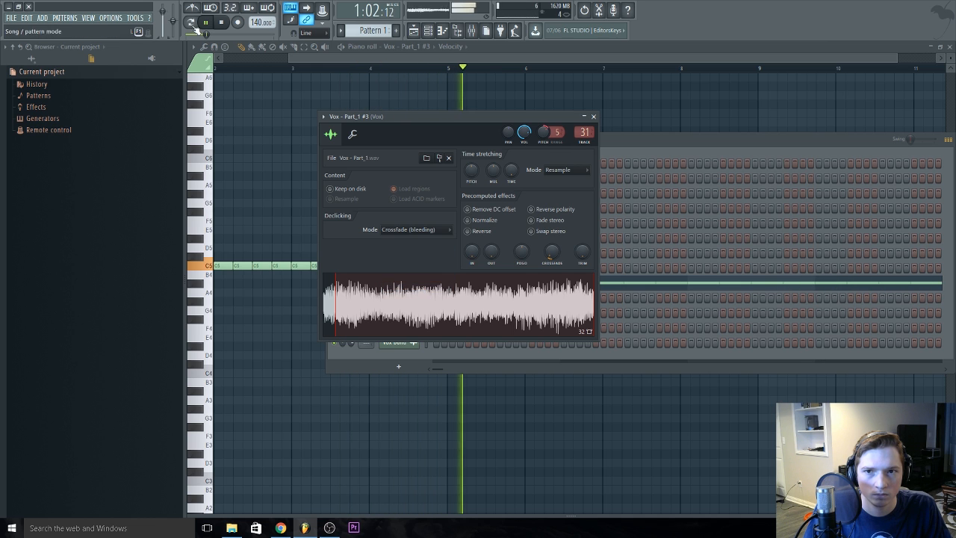
# Lower the Crossfade loop amount further, stop playback, and set the declicking mode to Out only (no bleeding)
pyautogui.moveTo(552, 252); pyautogui.dragTo(549, 253)
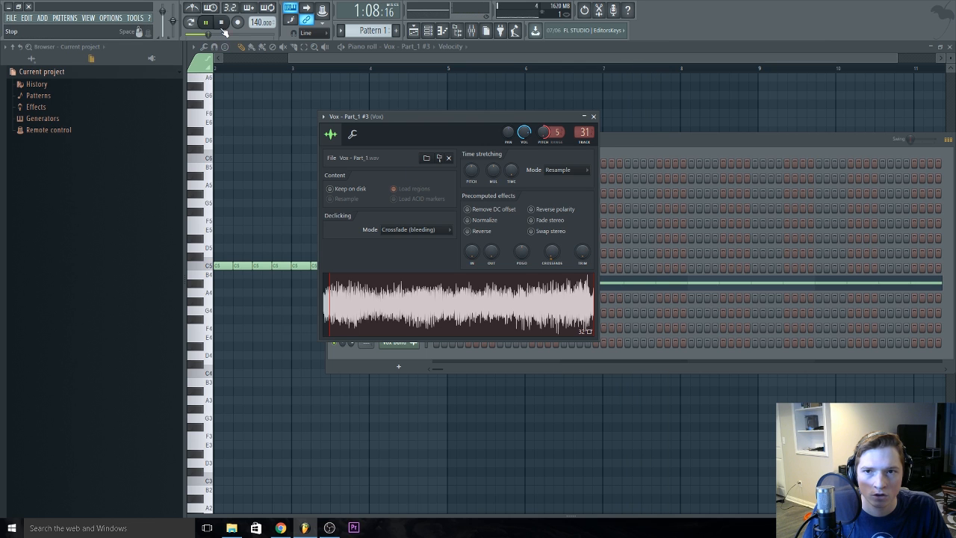
pyautogui.press('space')
pyautogui.click(409, 240)
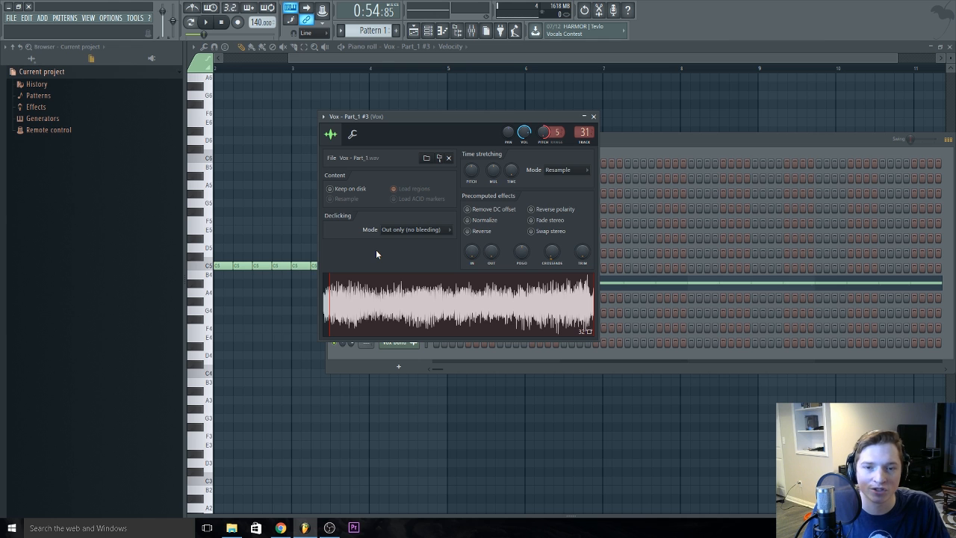
# Close the Vox - Part_1 #3 channel settings and return to the playlist
pyautogui.rightClick(606, 104)
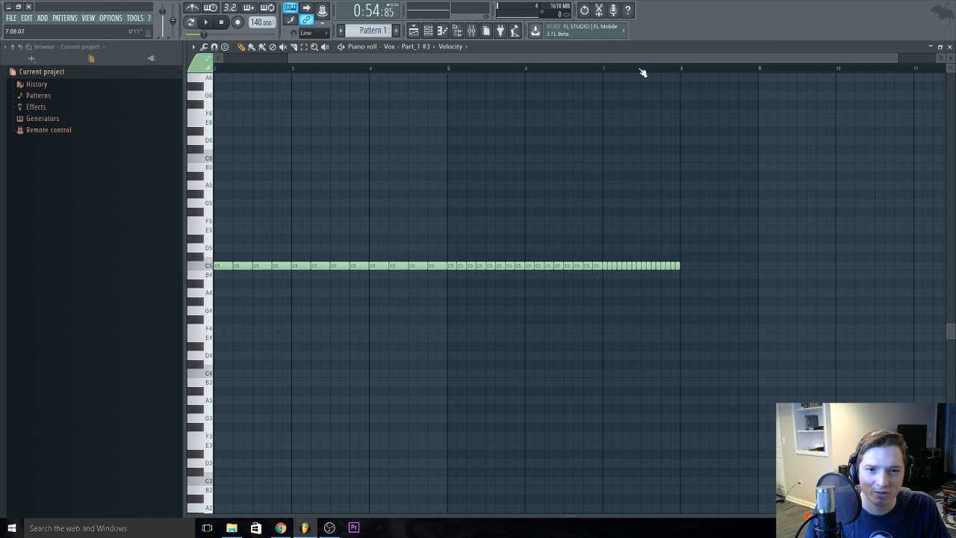
pyautogui.press('F6')
pyautogui.press('F6')
pyautogui.press('F5')
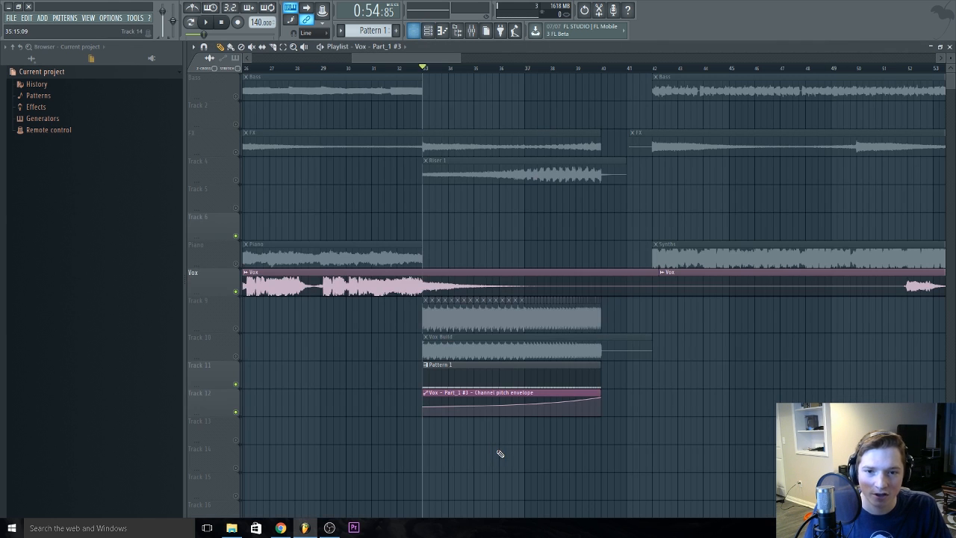